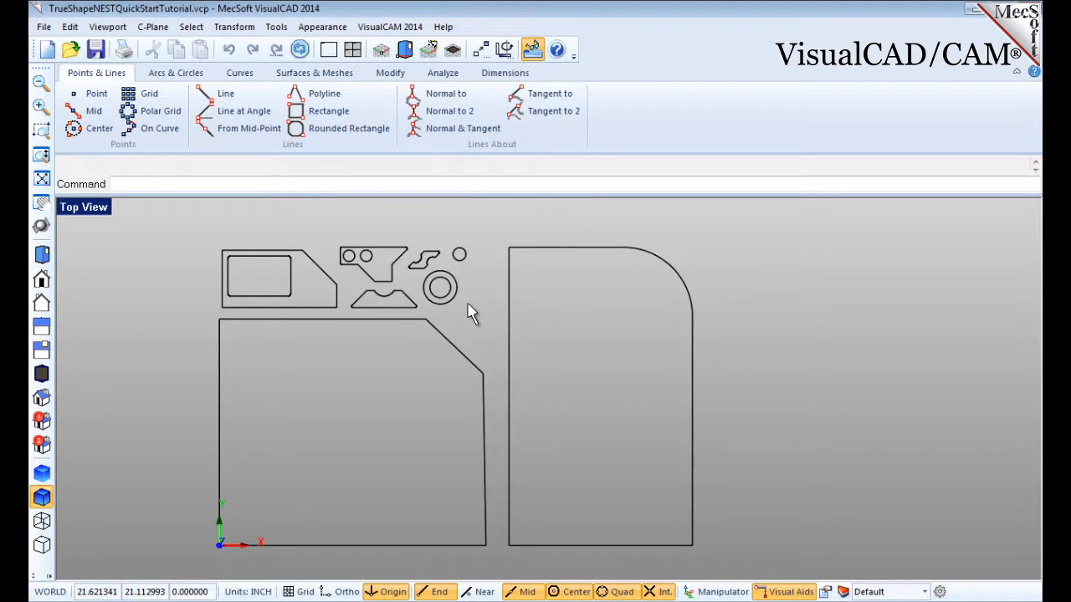
Open the NEST nesting browser and expand the section for choosing the type of nesting.
click(388, 28)
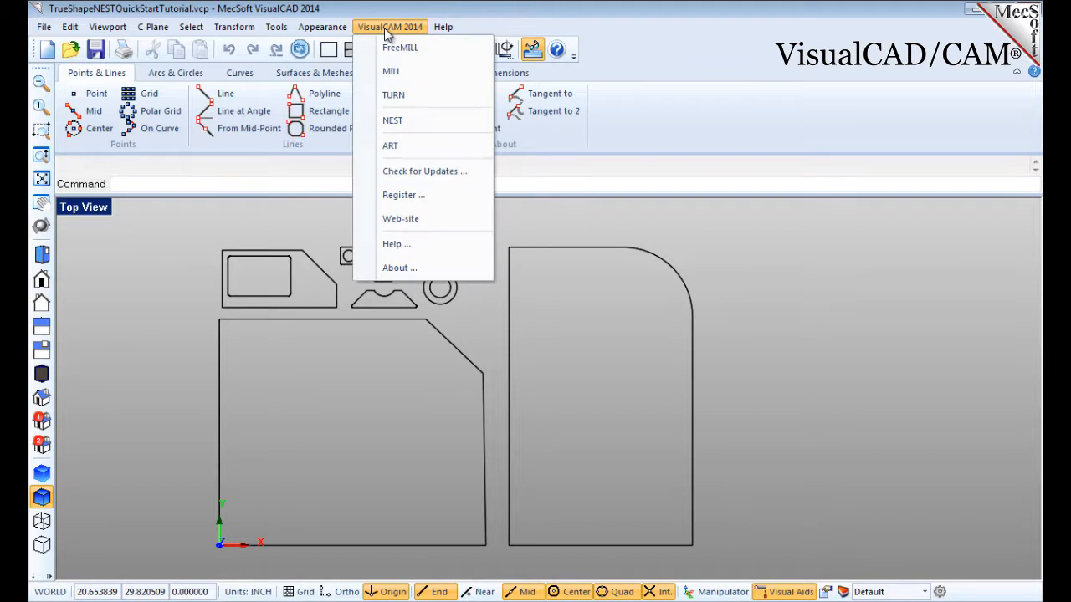
click(365, 126)
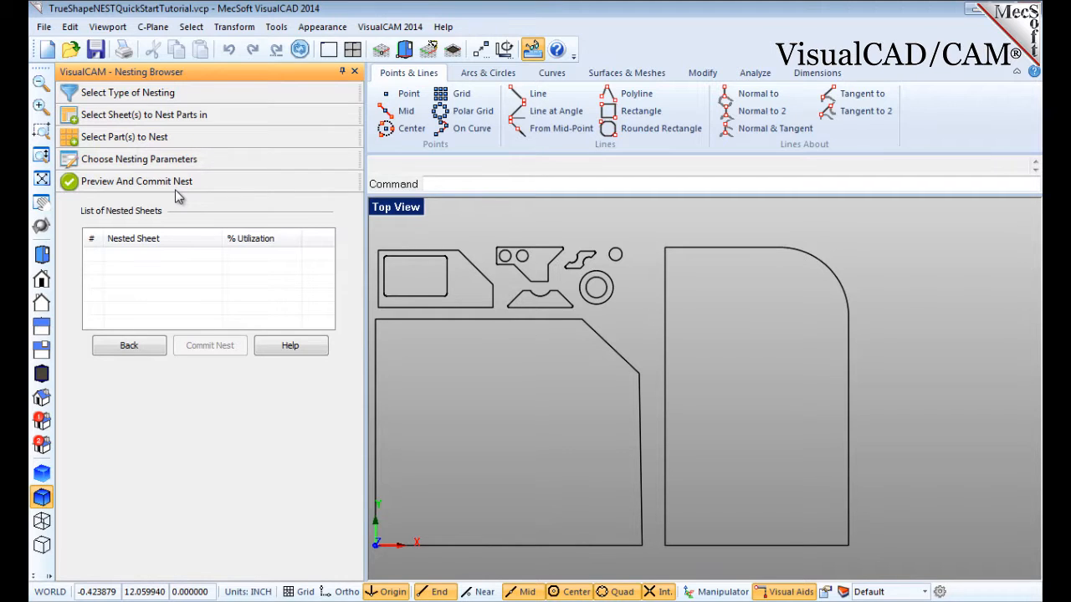
click(194, 93)
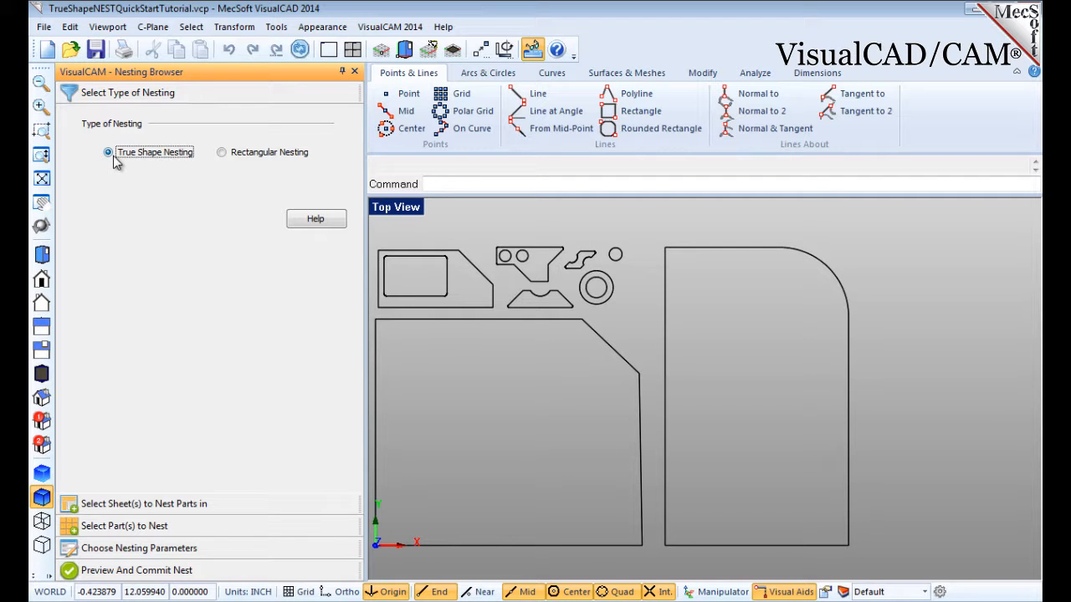
Open the help topic on selecting the nesting type and close it again.
click(323, 230)
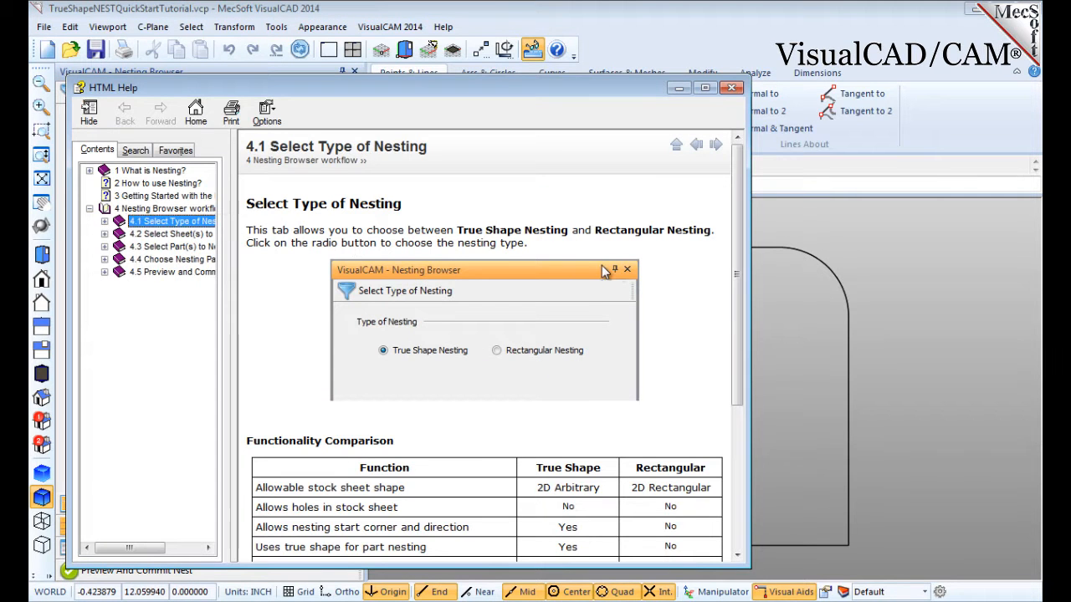
click(731, 87)
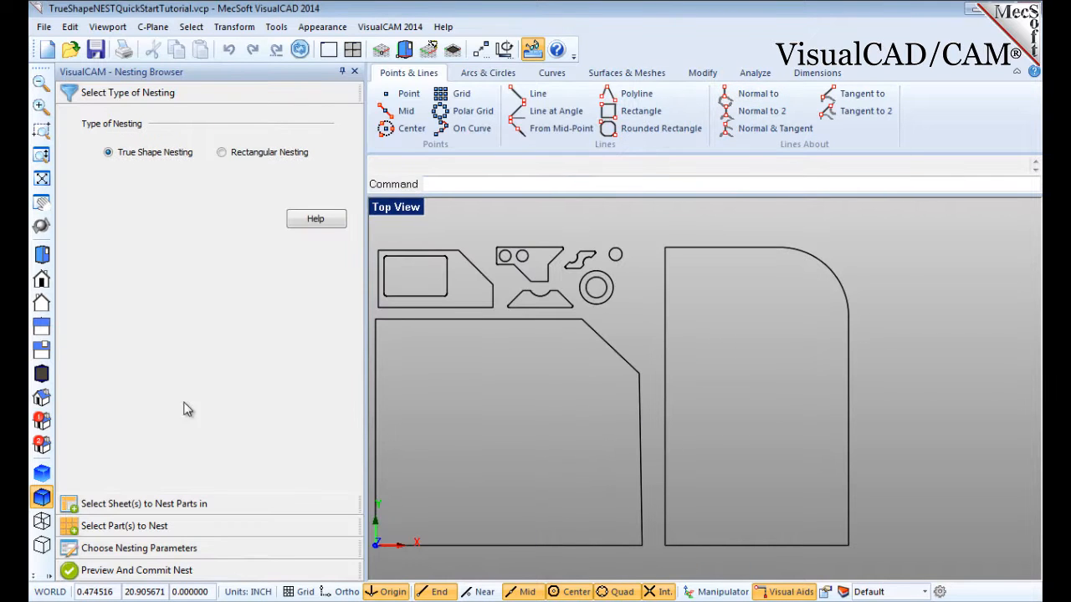
Select the two large outlines as the sheets to nest parts in.
click(139, 509)
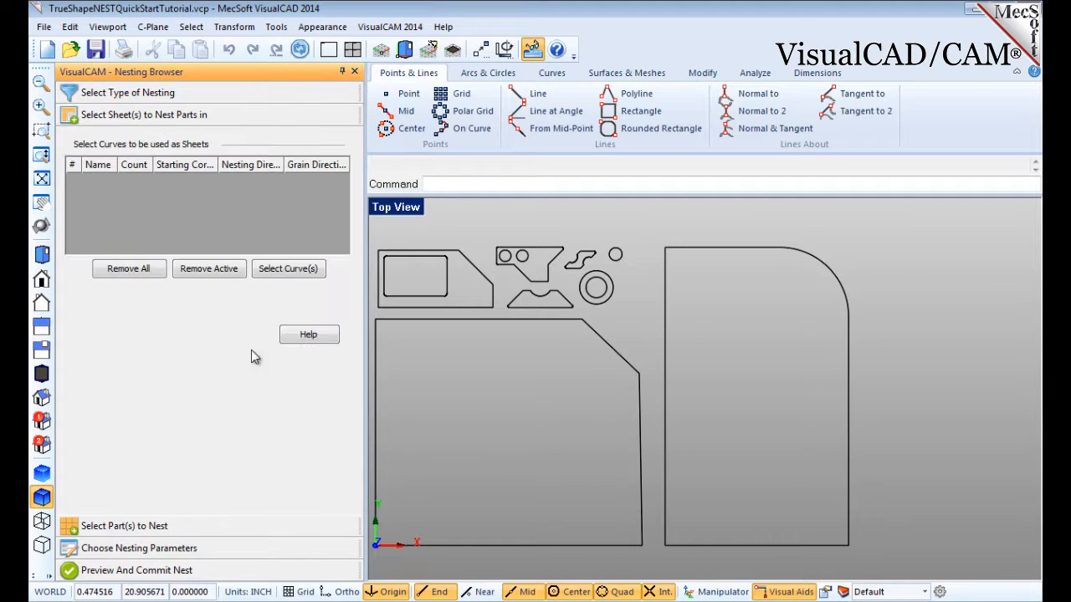
click(288, 268)
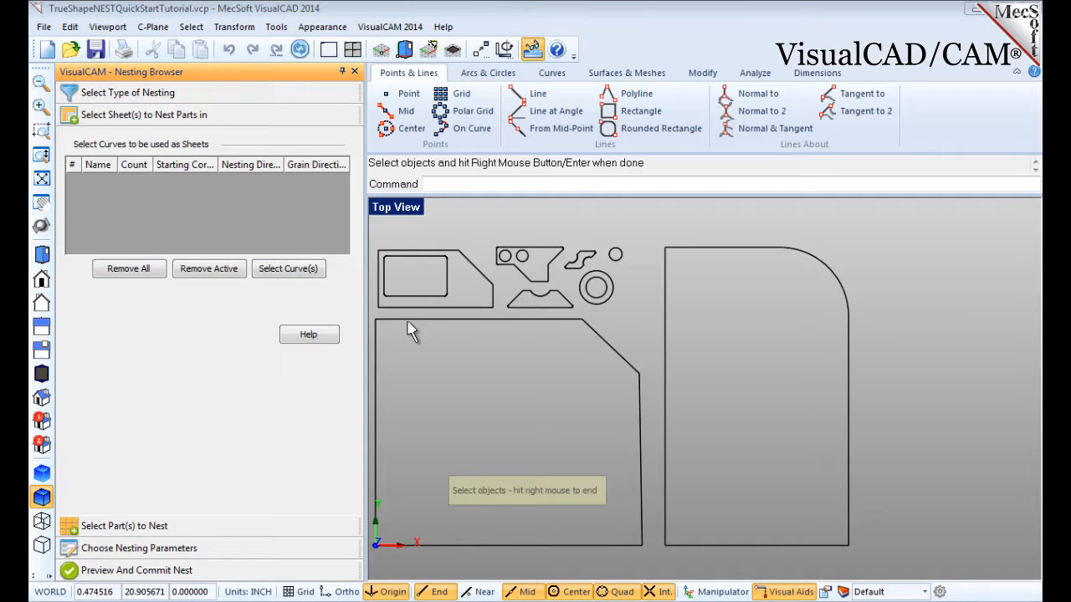
click(439, 320)
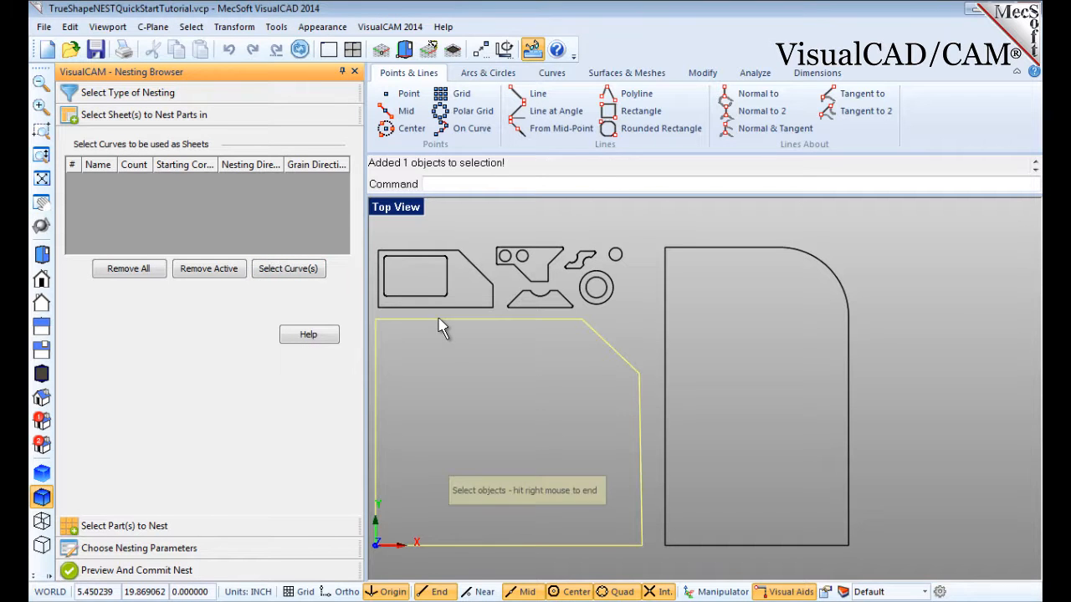
click(717, 249)
right_click(733, 315)
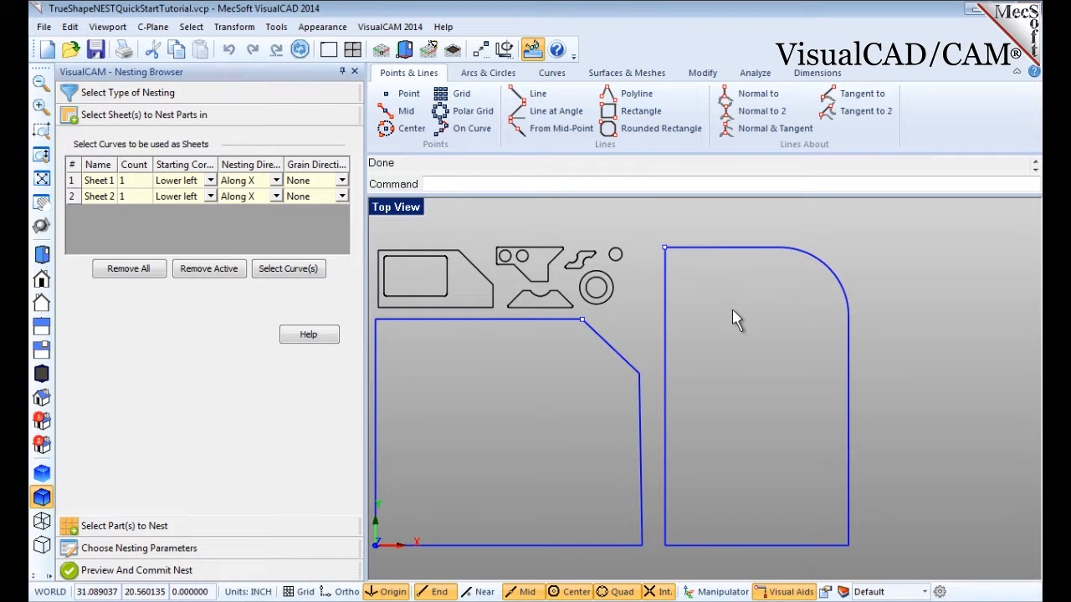
Set the count of both Sheet 1 and Sheet 2 to 2.
click(98, 182)
click(99, 199)
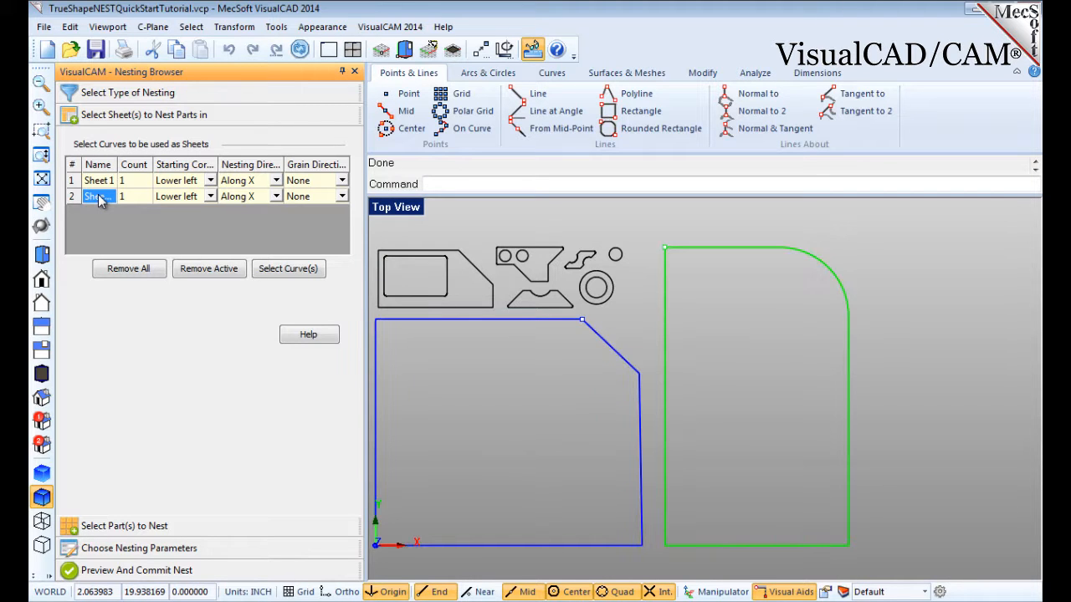
click(132, 184)
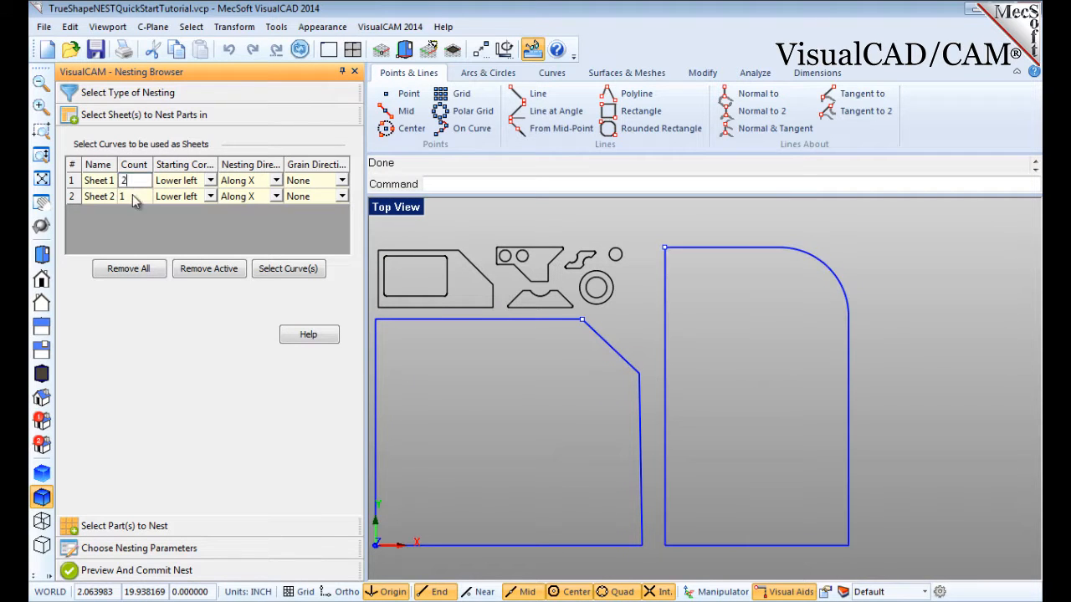
text(2)
click(138, 184)
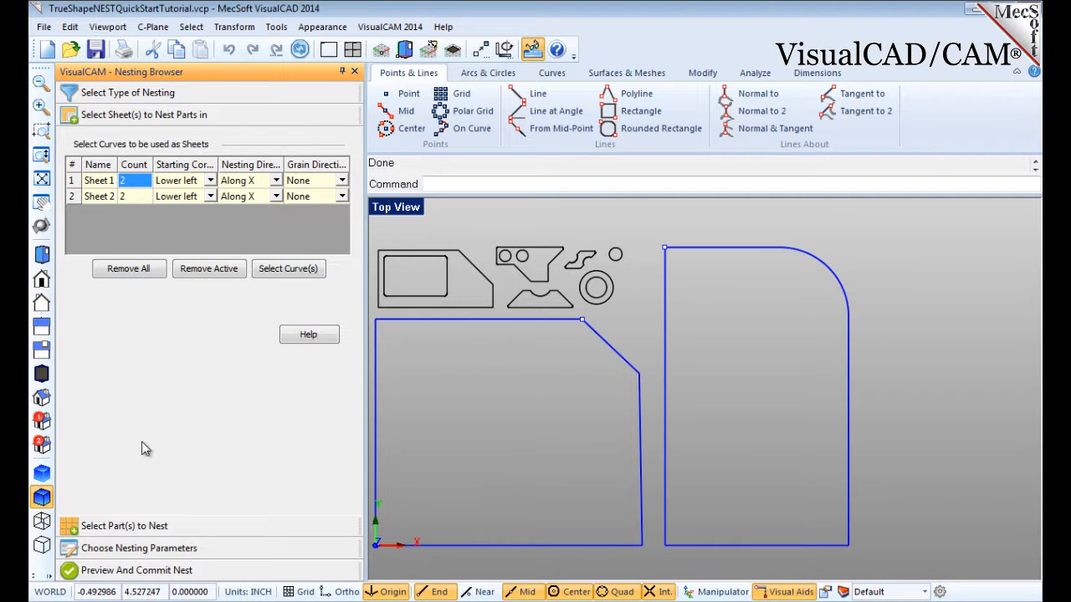
Select the six small outer shapes as the parts to nest.
click(124, 526)
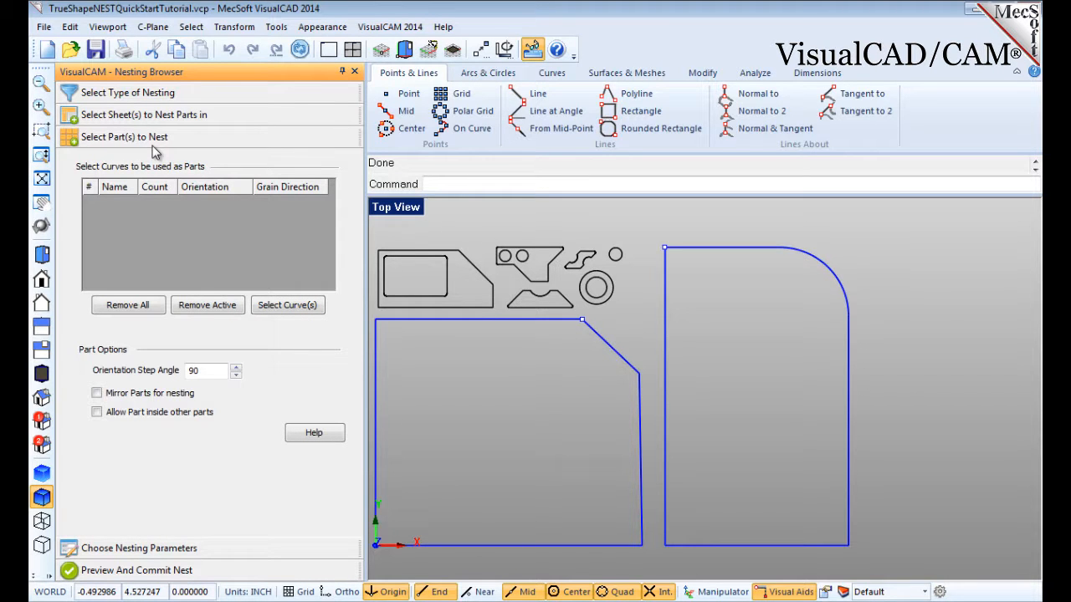
click(287, 306)
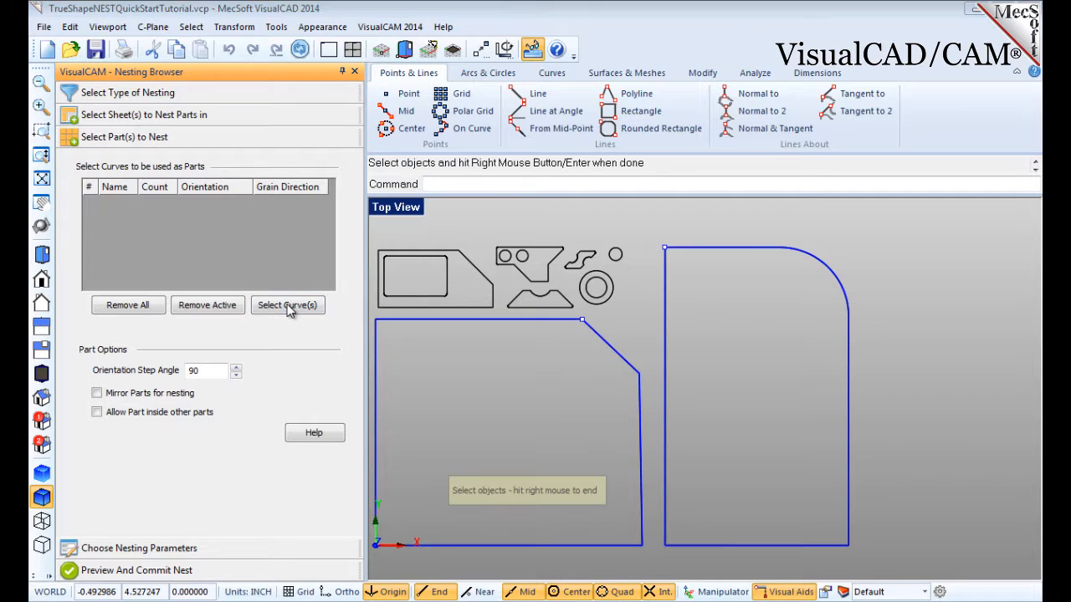
click(435, 309)
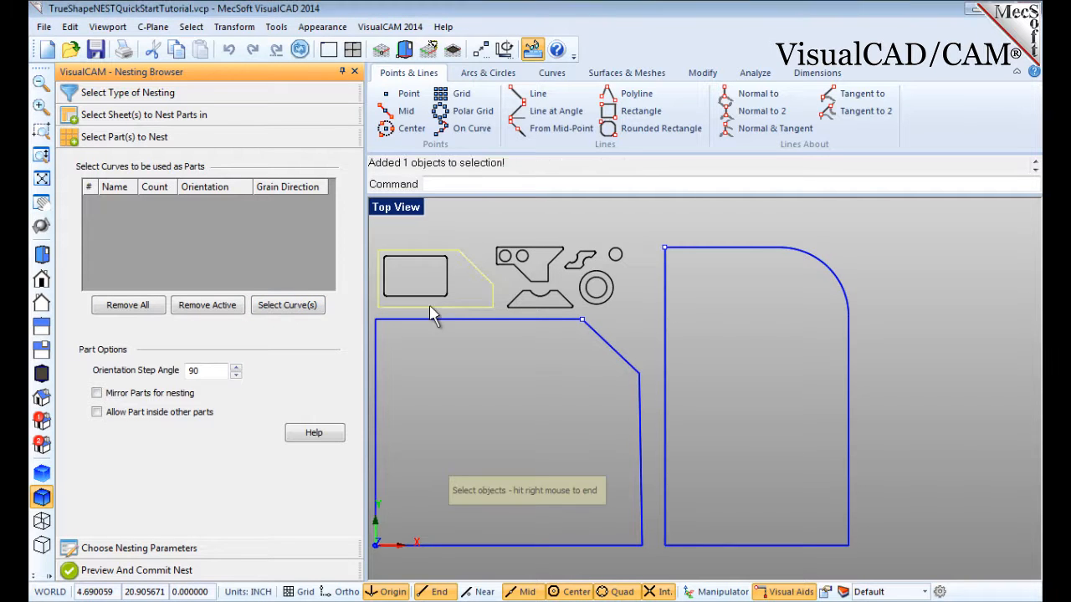
click(527, 309)
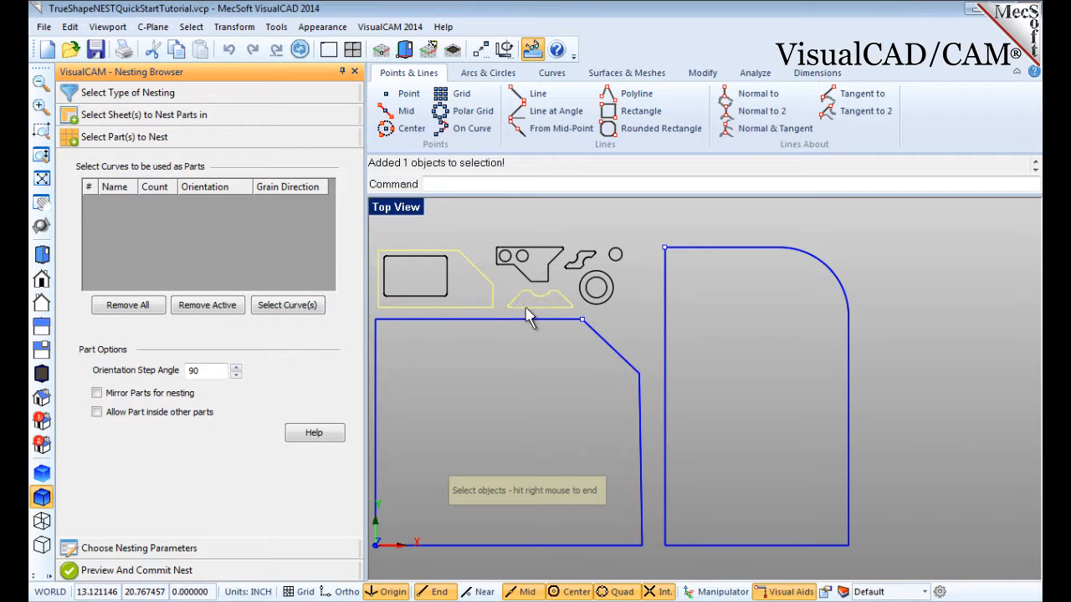
click(530, 268)
click(585, 266)
click(587, 272)
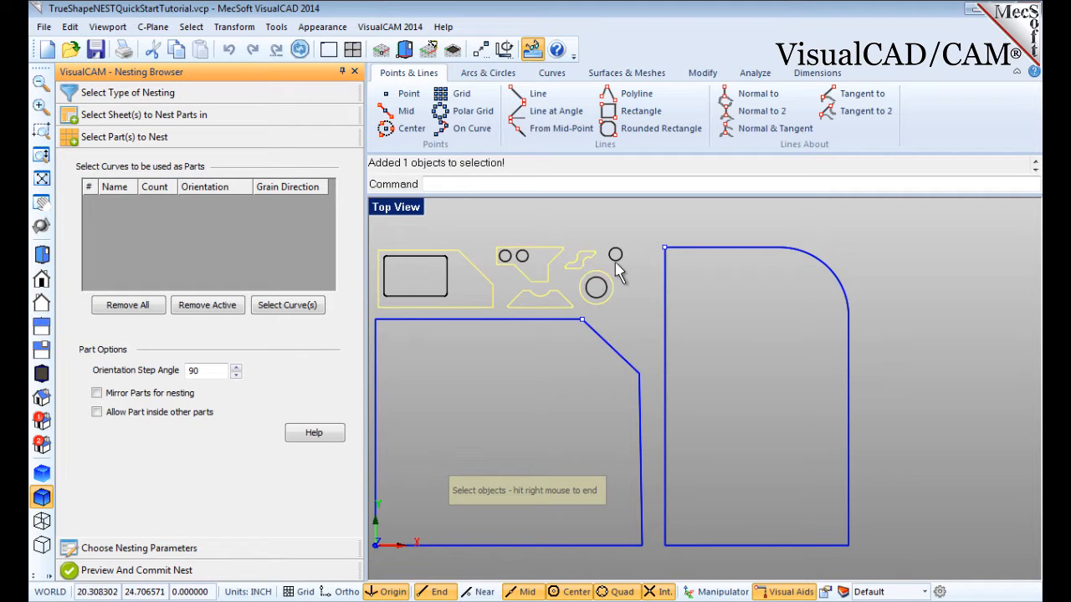
click(618, 260)
right_click(624, 276)
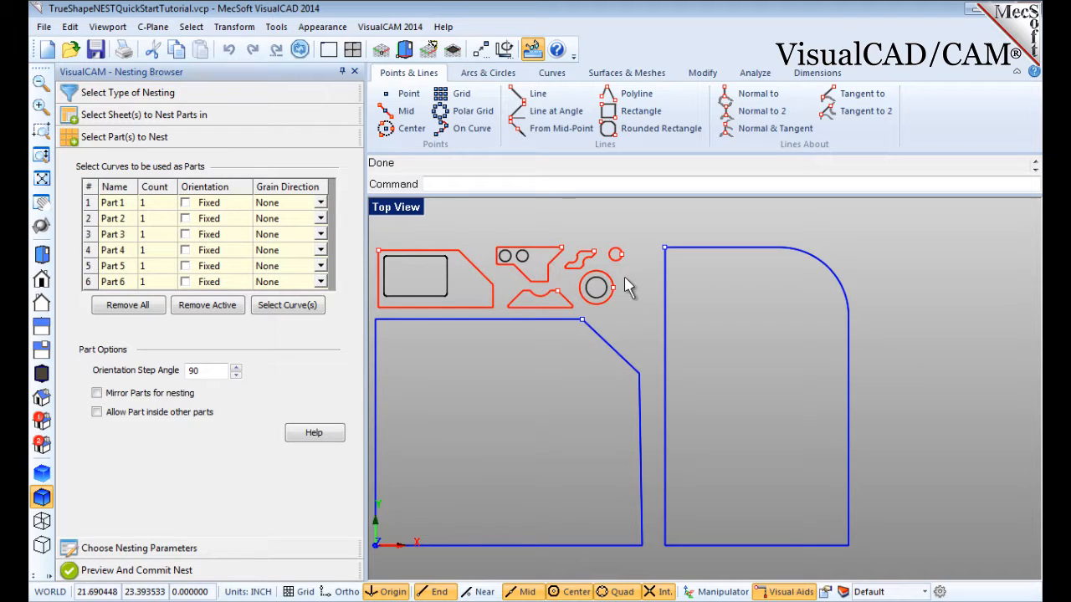
Add the remaining curves as parts with a window selection around all the small shapes.
click(279, 310)
drag(371, 240, 639, 306)
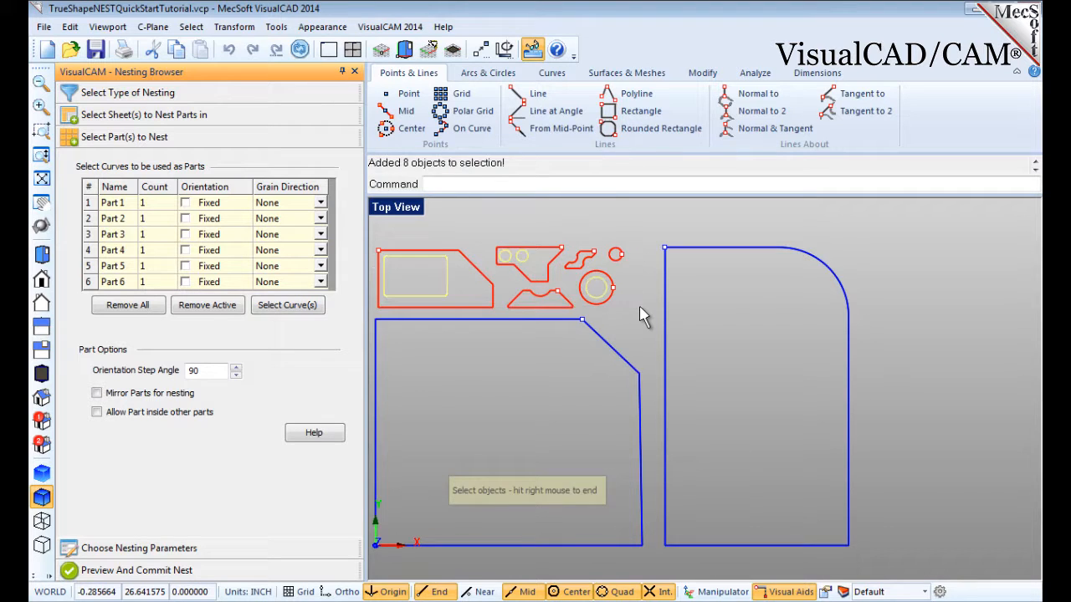
right_click(641, 314)
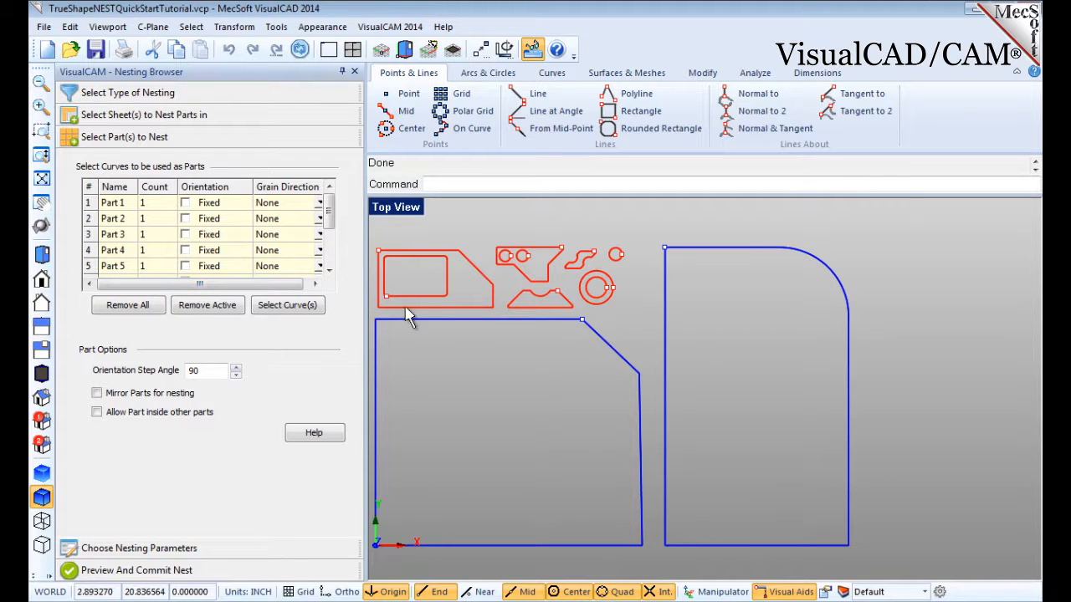
Step through the part list entries to identify which curve each part corresponds to.
click(111, 207)
click(115, 220)
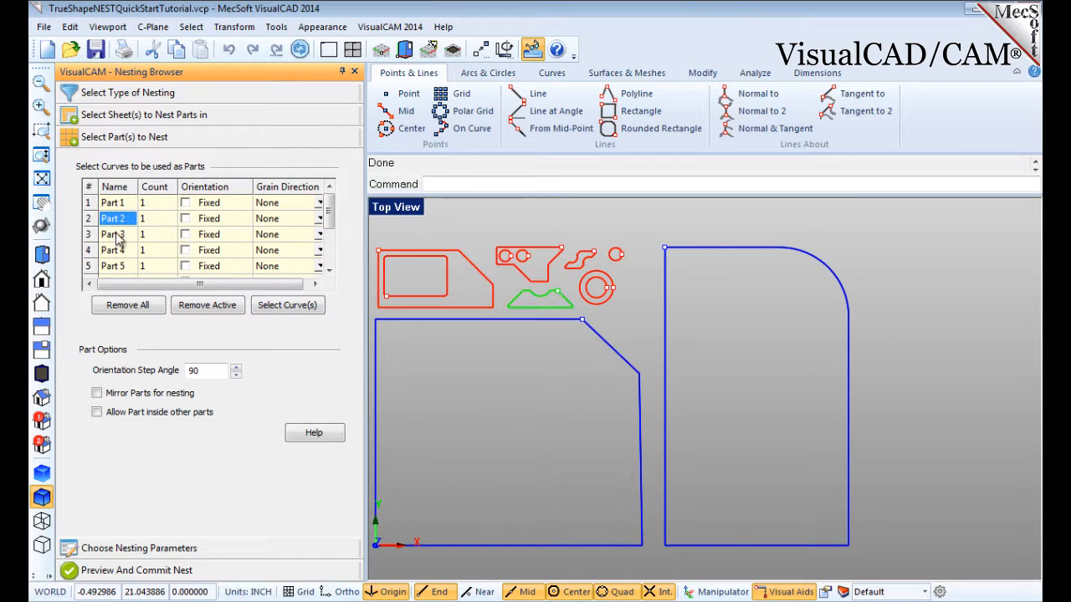
click(117, 236)
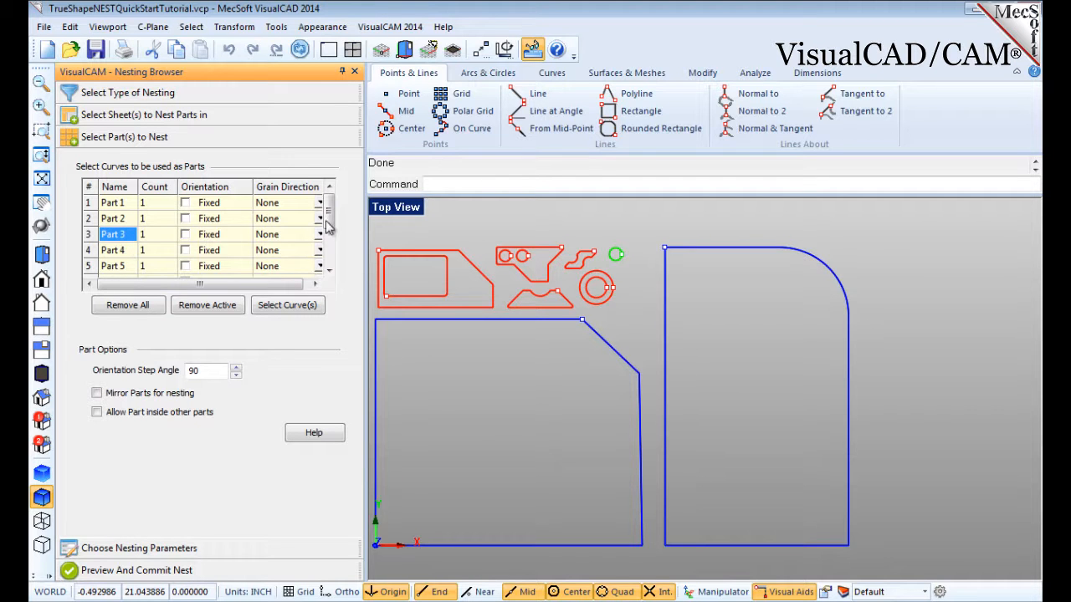
drag(328, 208, 332, 266)
click(117, 266)
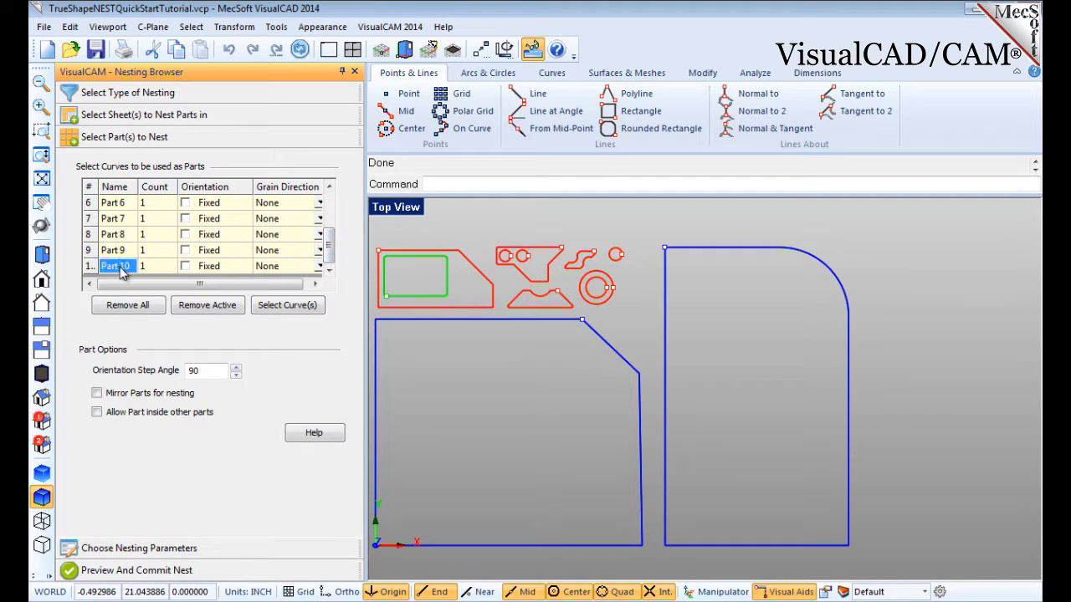
click(117, 250)
click(117, 236)
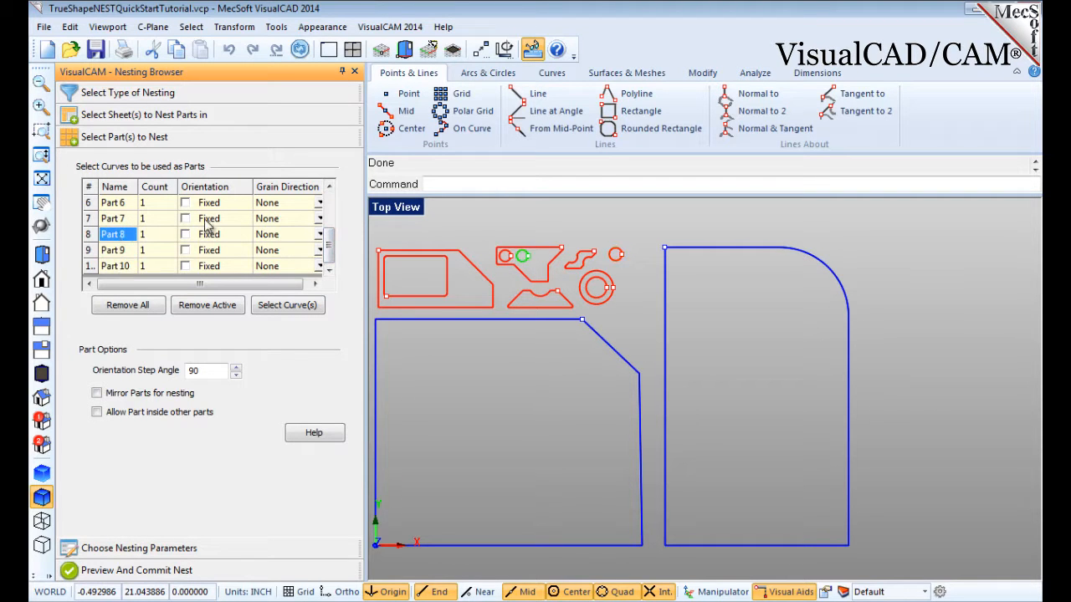
drag(332, 251, 335, 210)
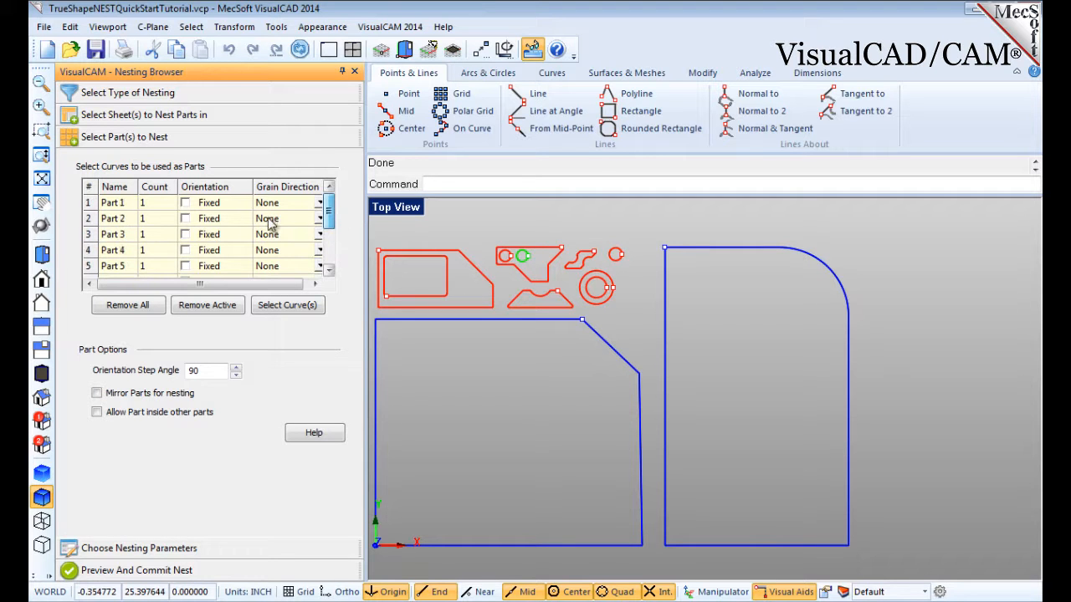
click(110, 204)
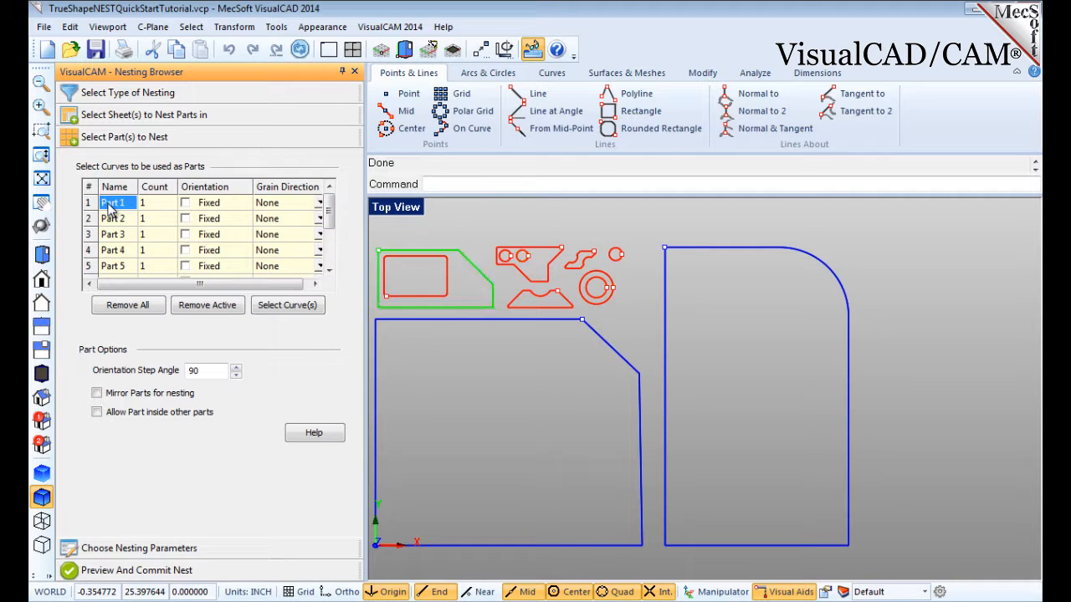
Set part counts to 6 for Part 1, 16 for Part 2, 50 for Part 3, 32 for Part 4 and 18 for Part 5.
click(160, 202)
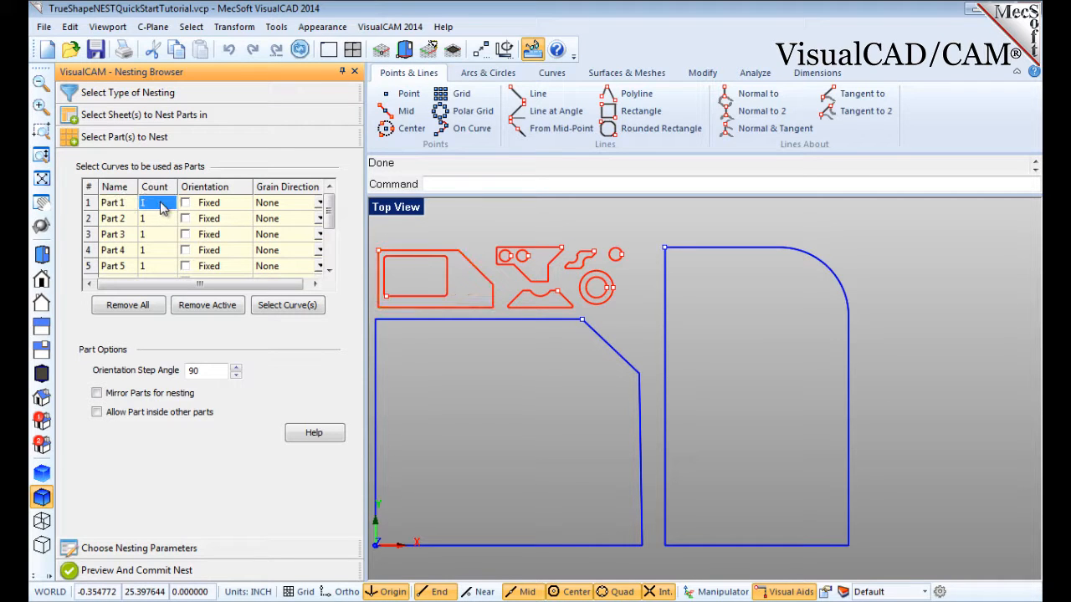
text(6)
click(162, 218)
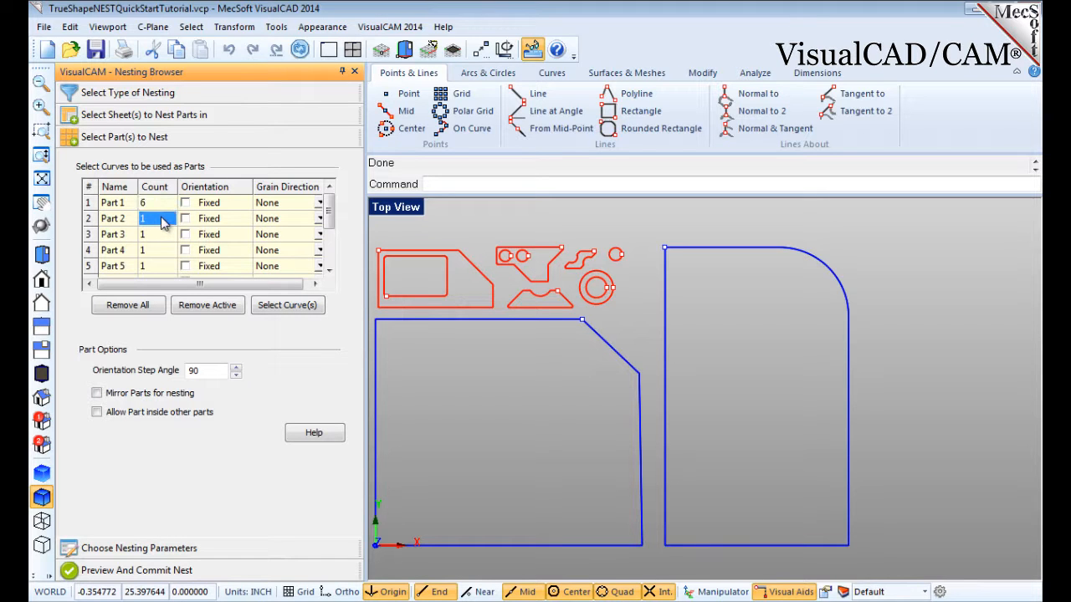
text(16)
click(162, 235)
text(50)
click(163, 250)
text(32)
click(163, 268)
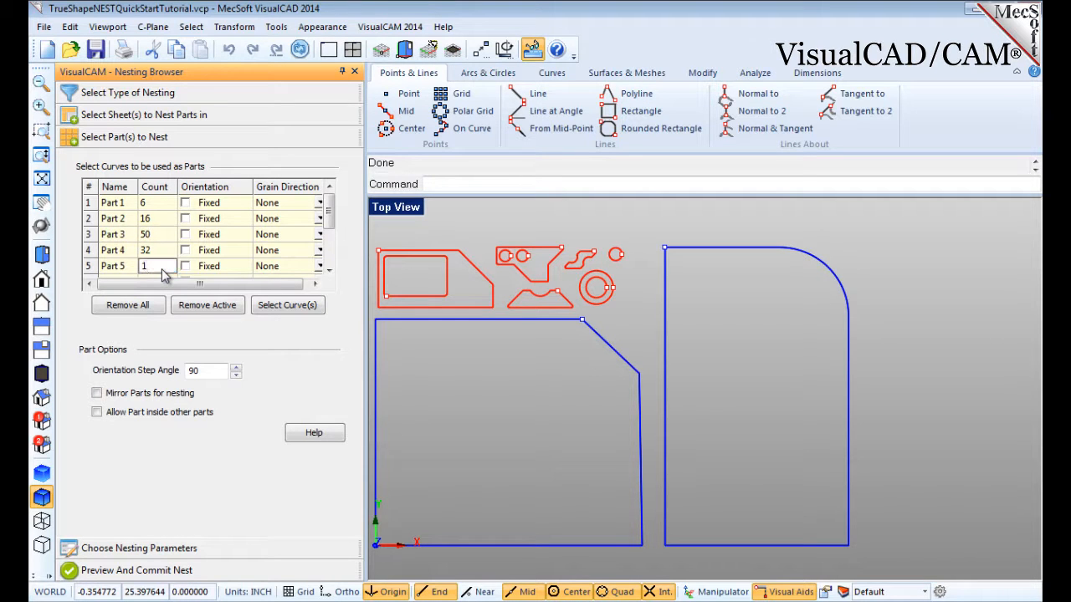
text(8)
key(Return)
Set the count of a further part lower in the list to 16.
click(144, 236)
text(16)
click(151, 250)
scroll(153, 244, up, 1)
Set the orientation step angle for parts to 45.
click(208, 371)
double_click(207, 371)
text(45)
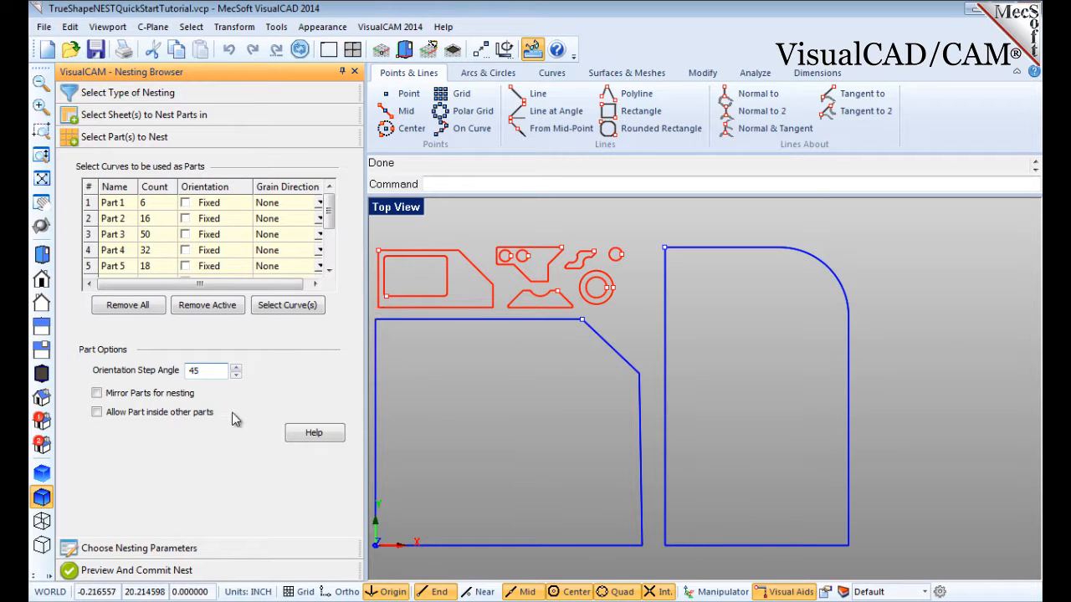
Enable mirroring parts for nesting and allowing parts inside other parts.
click(97, 393)
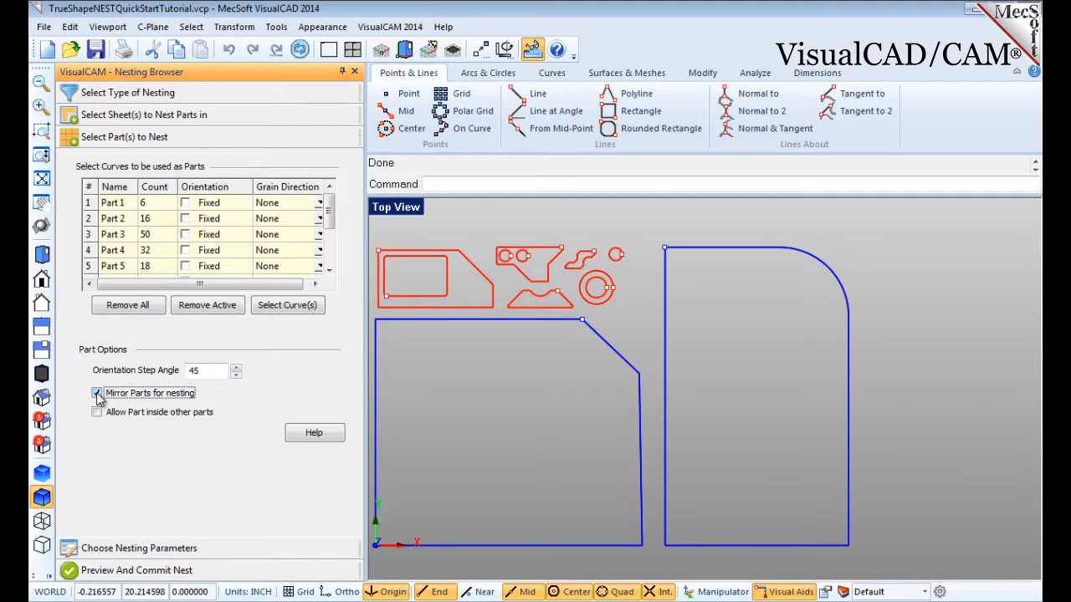
click(97, 413)
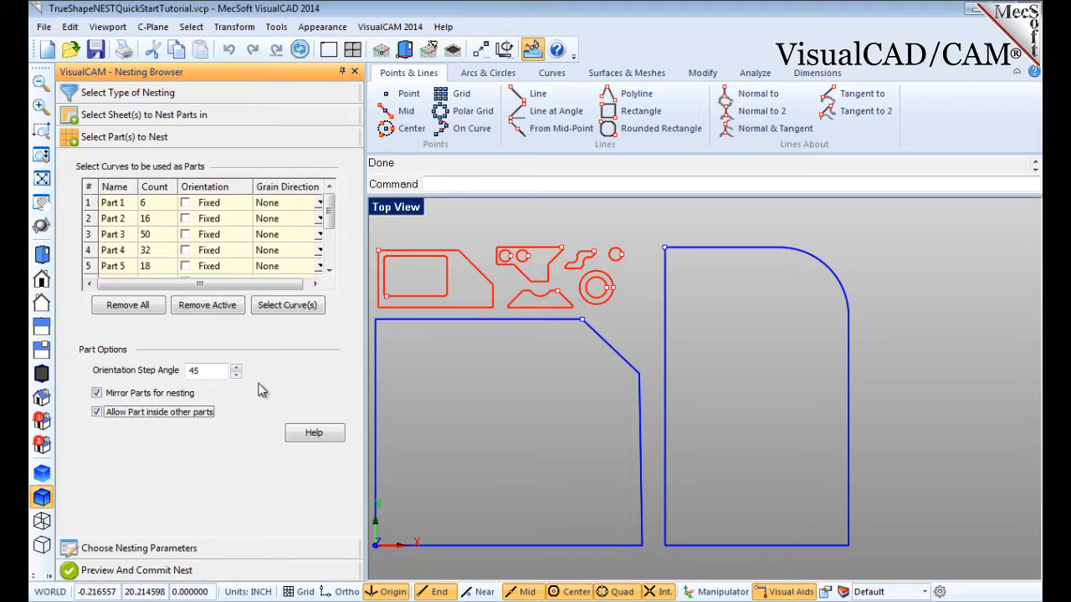
Fix the orientation of Part 2 and open the nesting parameters section.
click(114, 218)
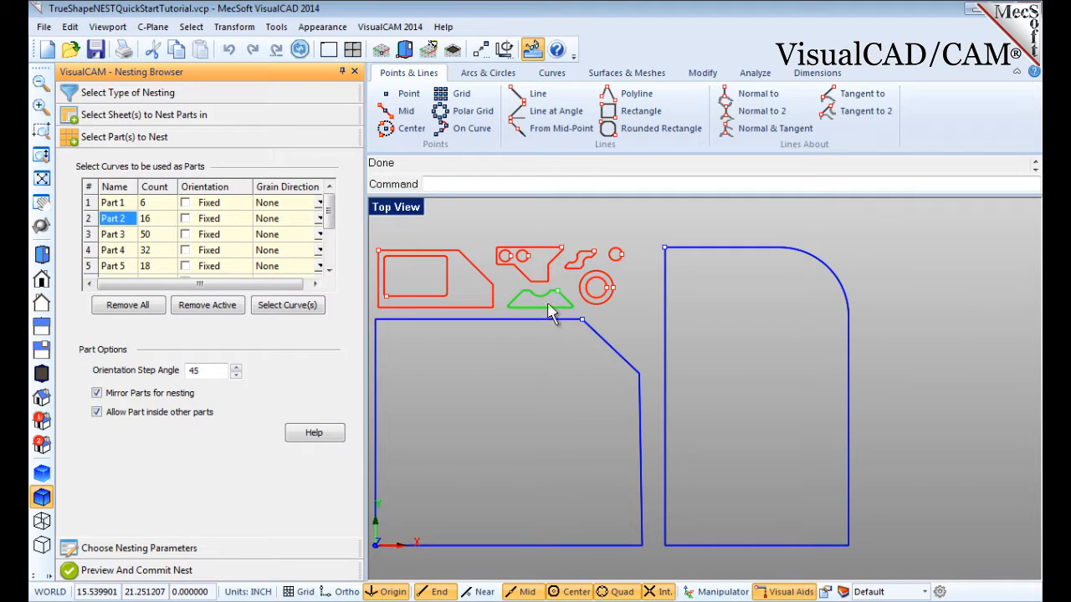
click(185, 218)
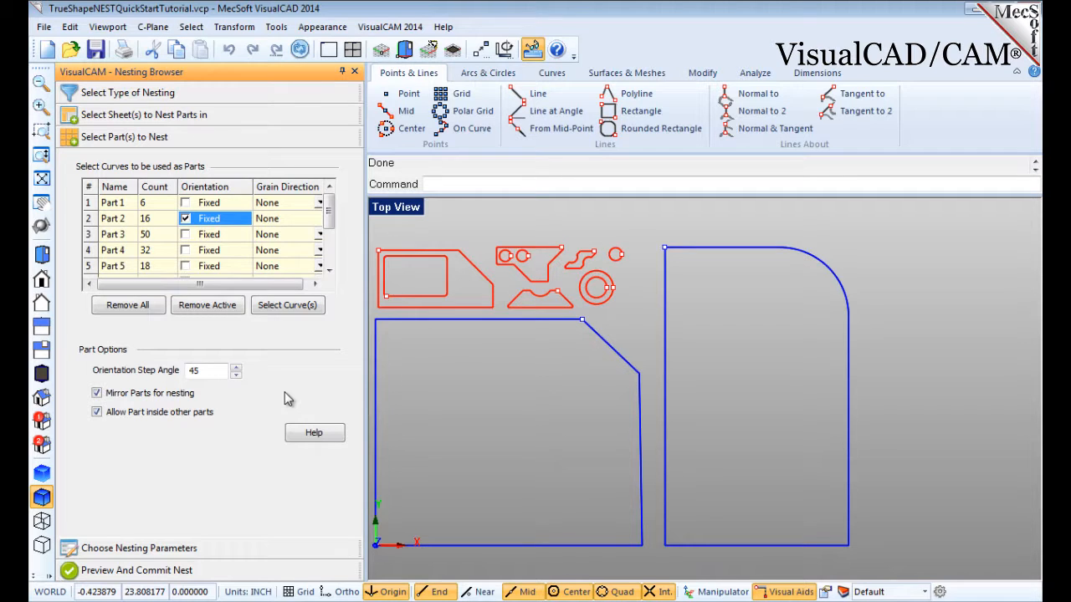
click(147, 548)
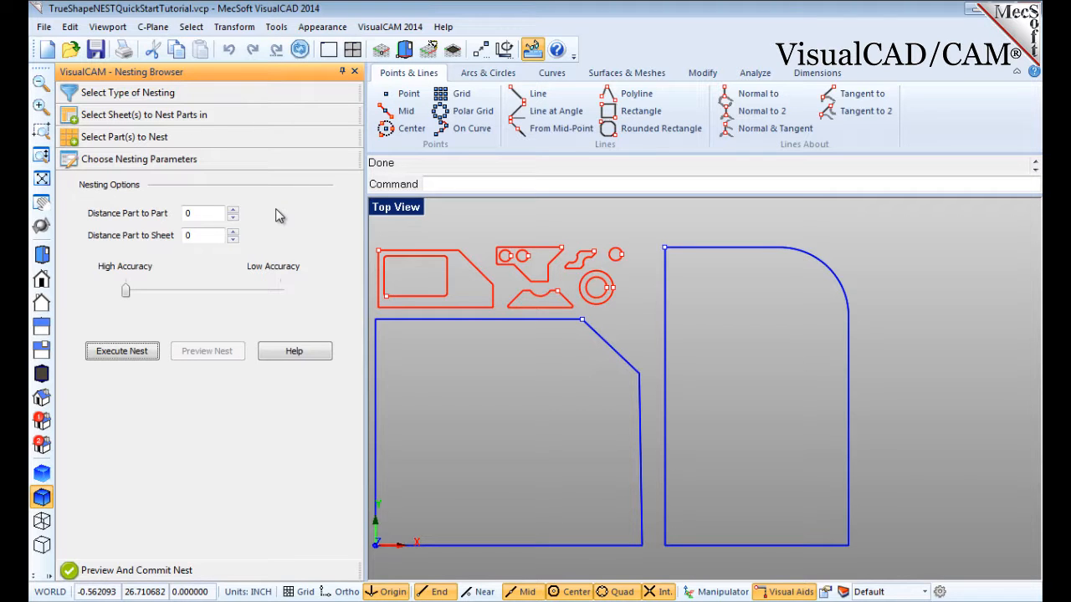
Set the distance part to part to 0.15 and the distance part to sheet to 0.25.
click(199, 212)
double_click(199, 213)
text(0.10)
double_click(197, 238)
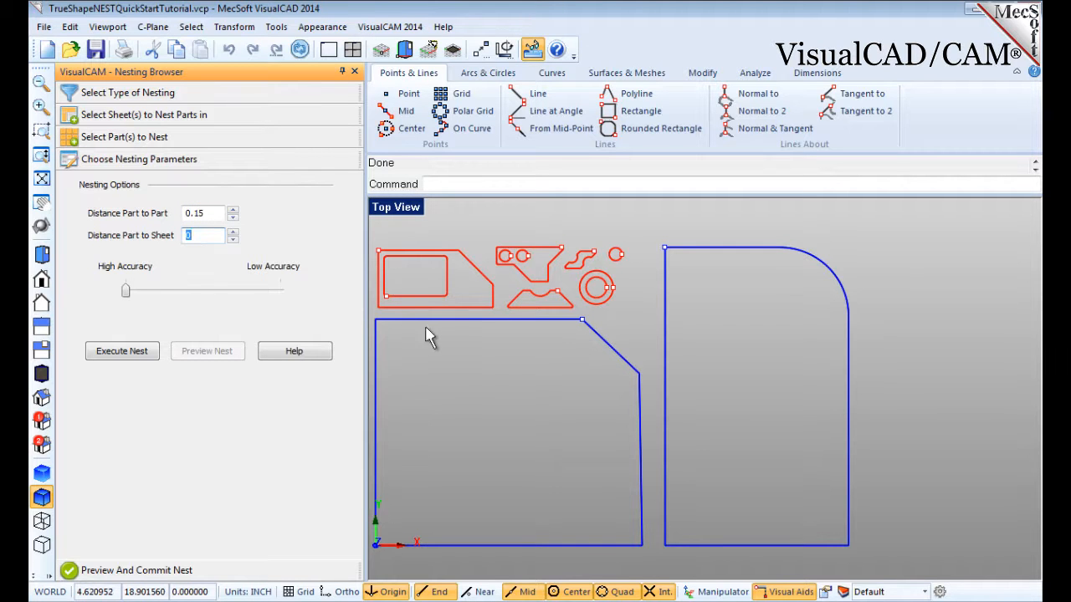
text(0.25)
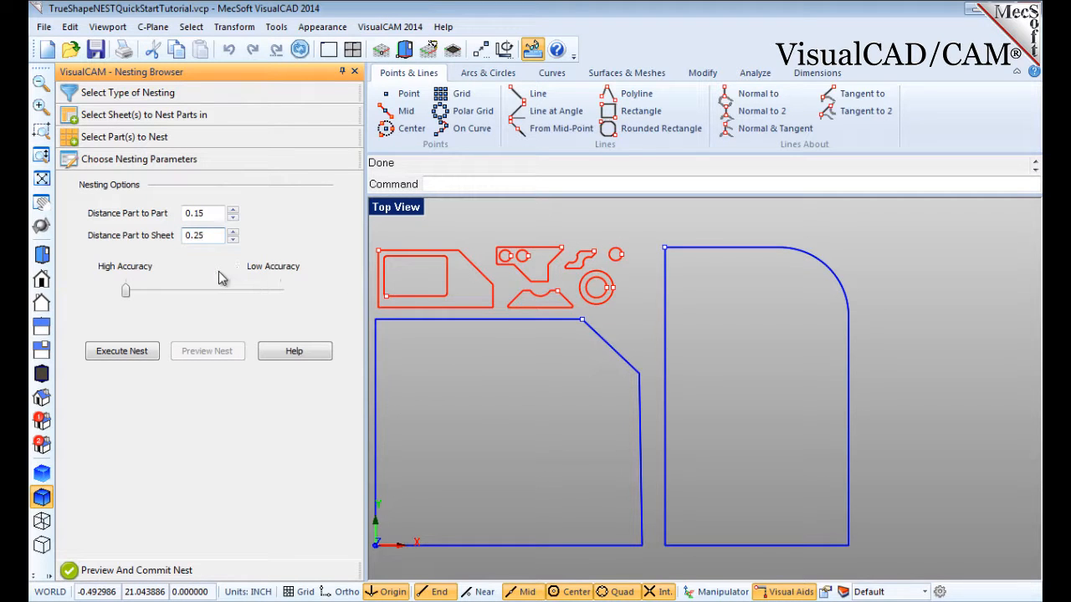
Execute the nest and preview the nested layout of each sheet in the list.
click(117, 355)
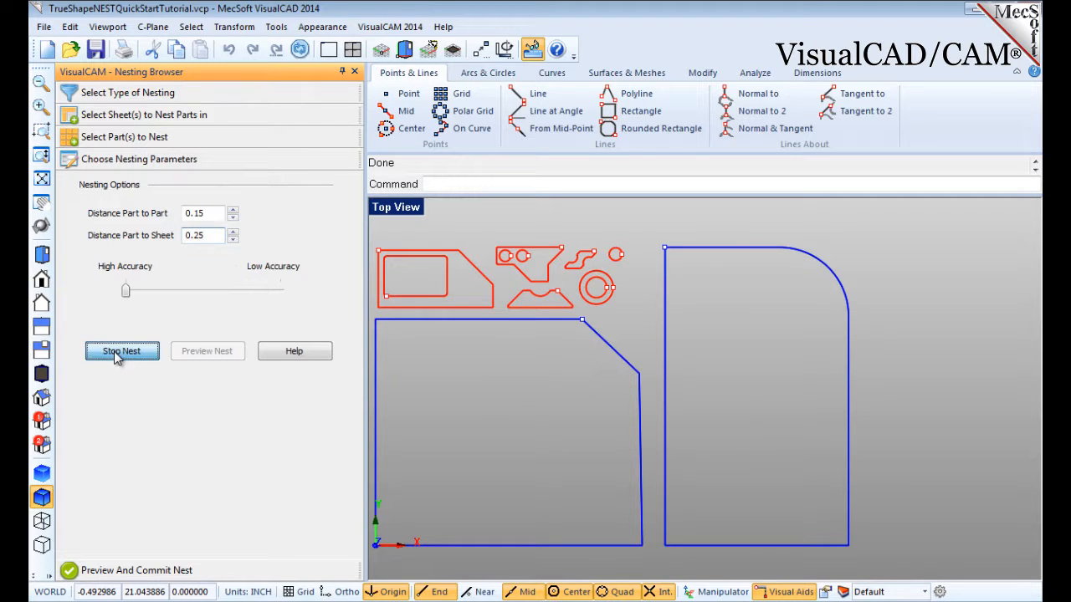
click(209, 353)
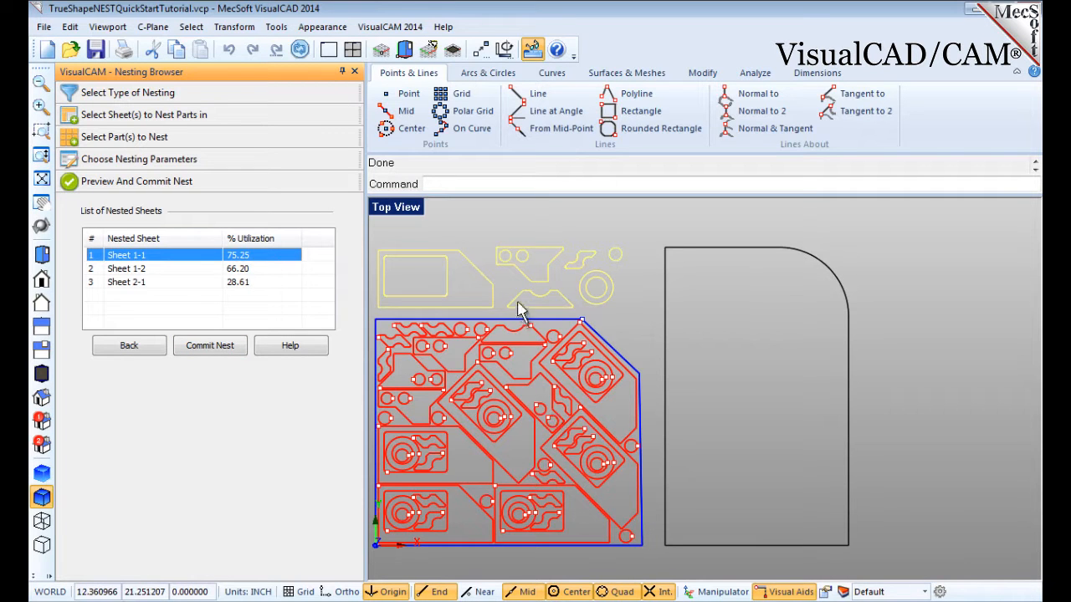
click(138, 269)
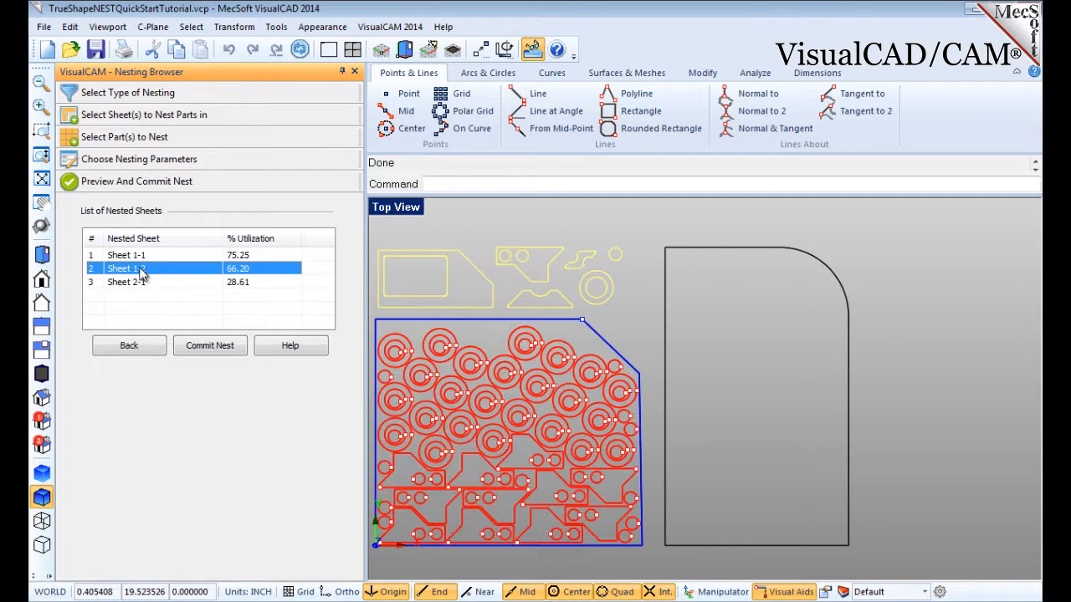
click(145, 284)
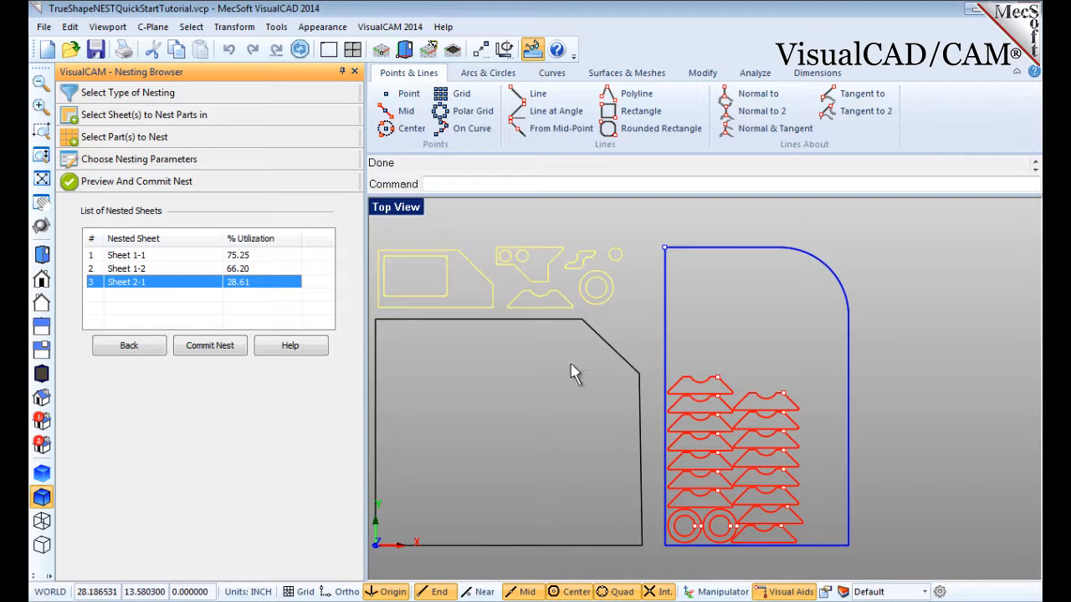
Set the grain direction of Sheet 1 to Along X in the sheets section.
click(140, 118)
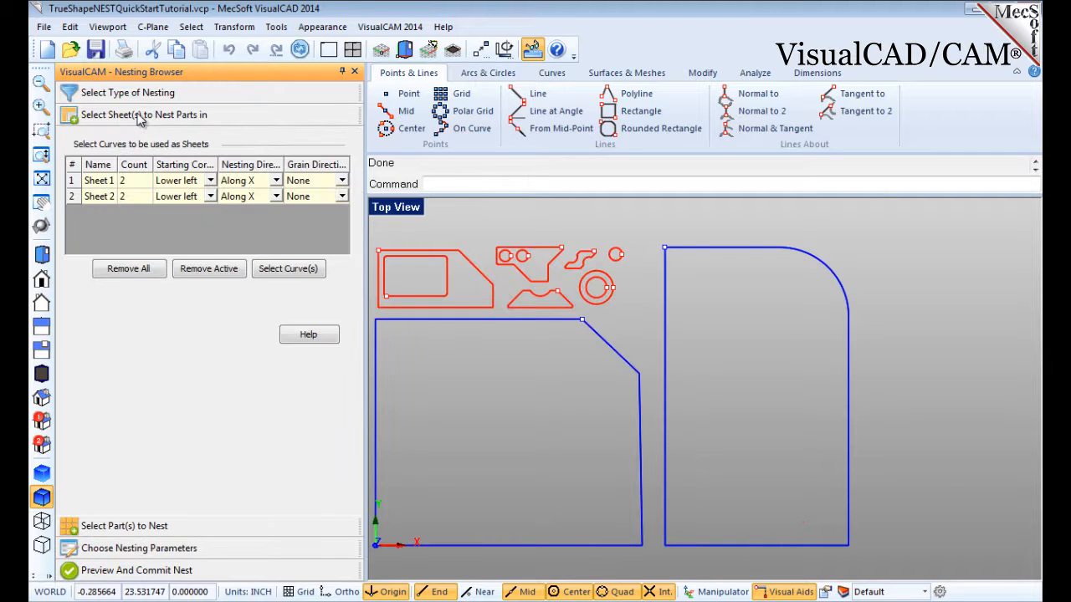
click(341, 183)
click(342, 184)
click(336, 208)
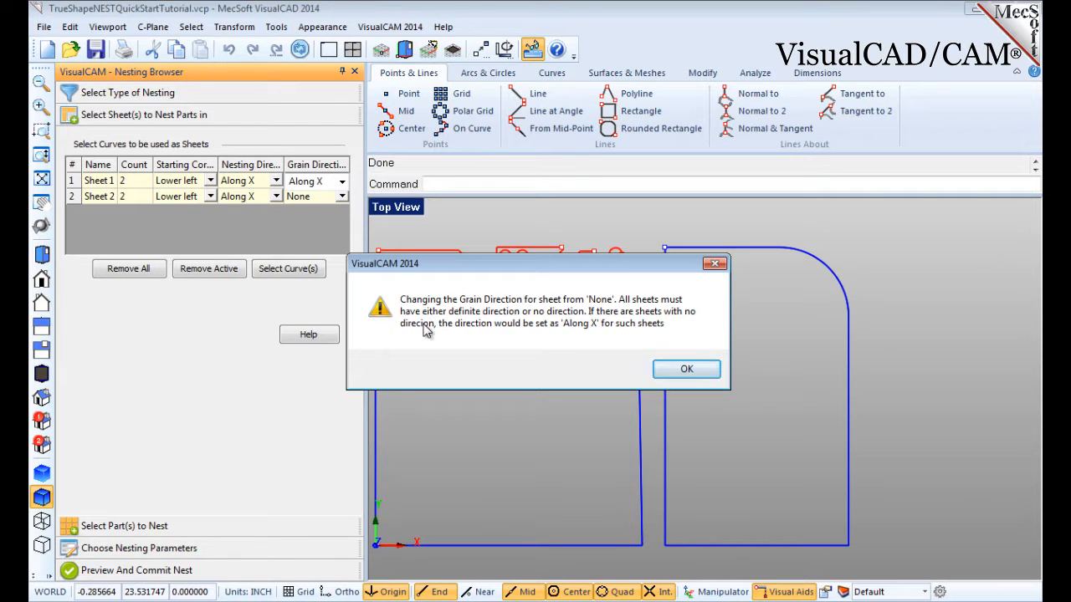
click(691, 369)
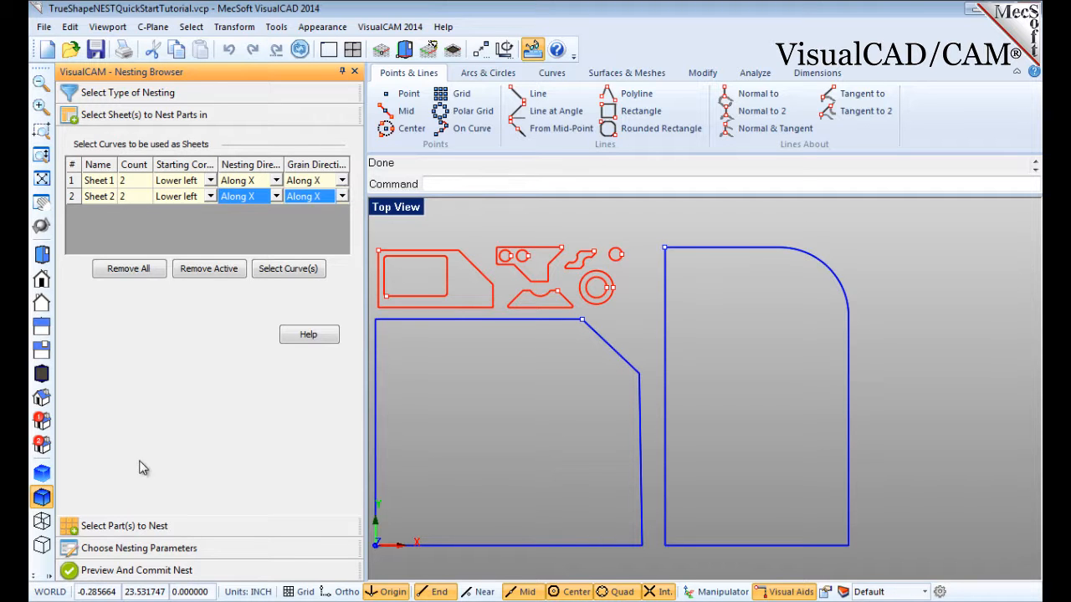
Set the grain direction of Part 1 to Along Y in the parts section.
click(150, 526)
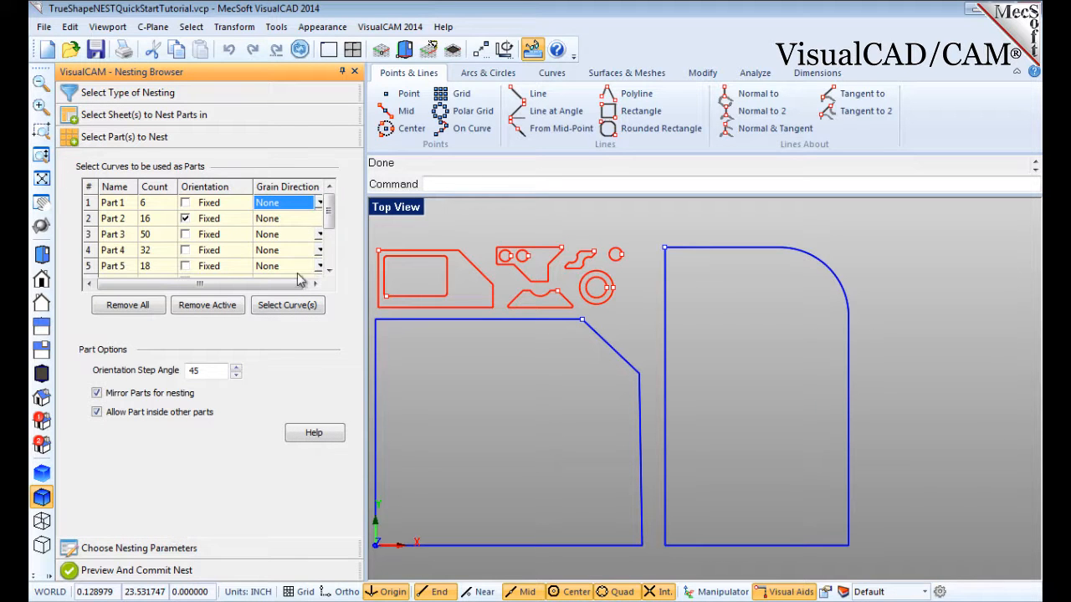
click(321, 207)
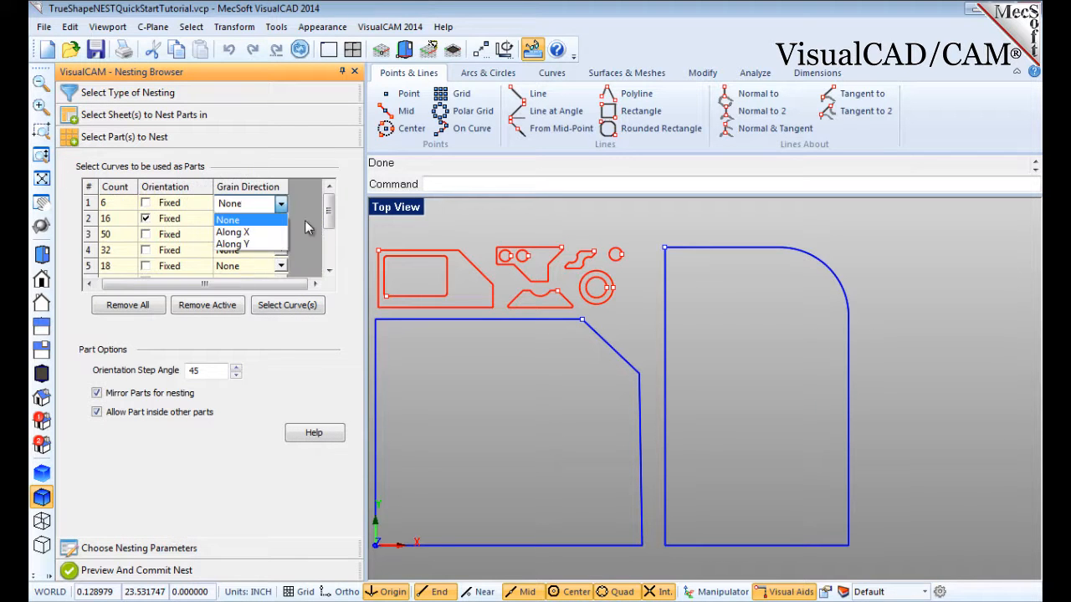
click(234, 245)
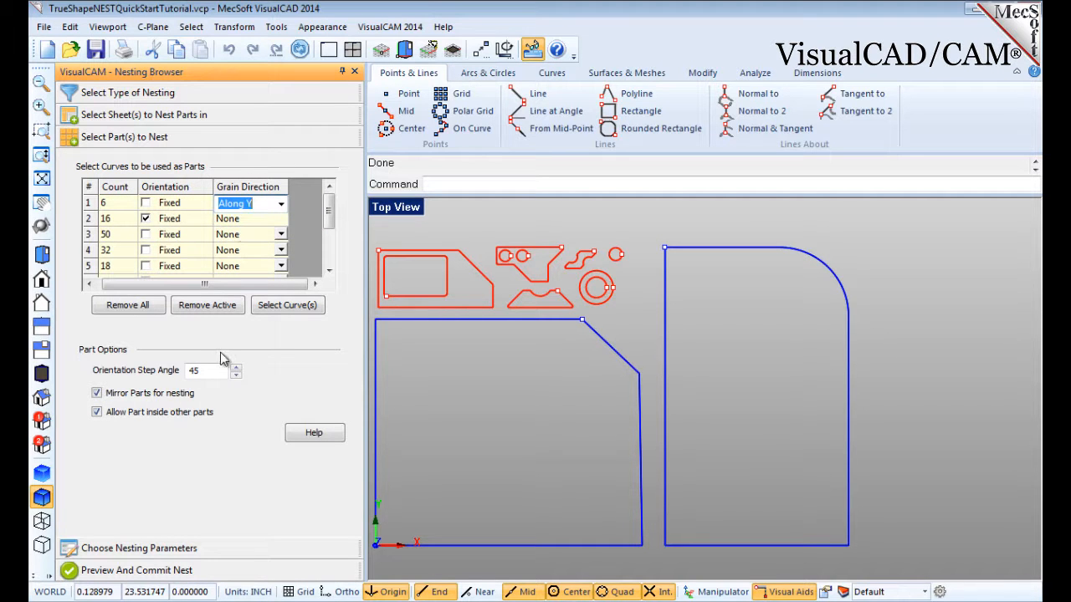
Execute the nest again and preview the nested layout of each sheet.
click(136, 551)
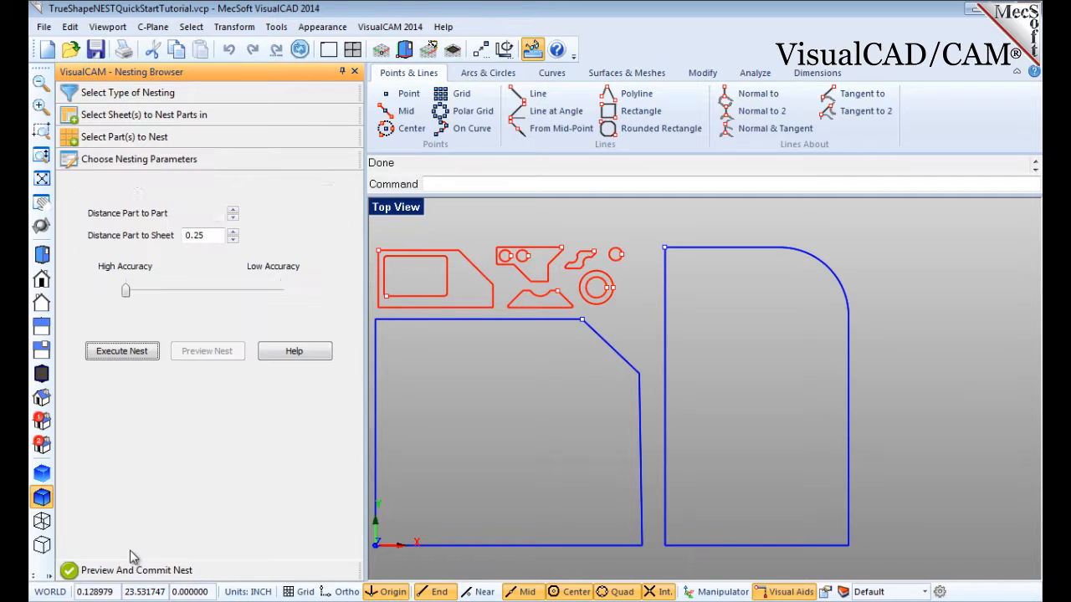
click(122, 352)
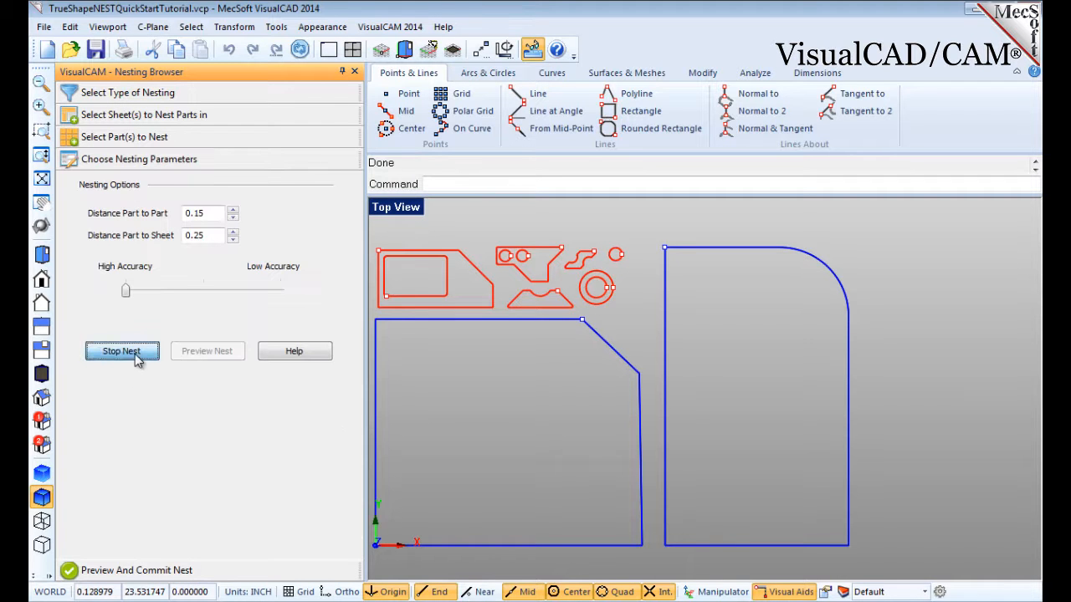
click(205, 356)
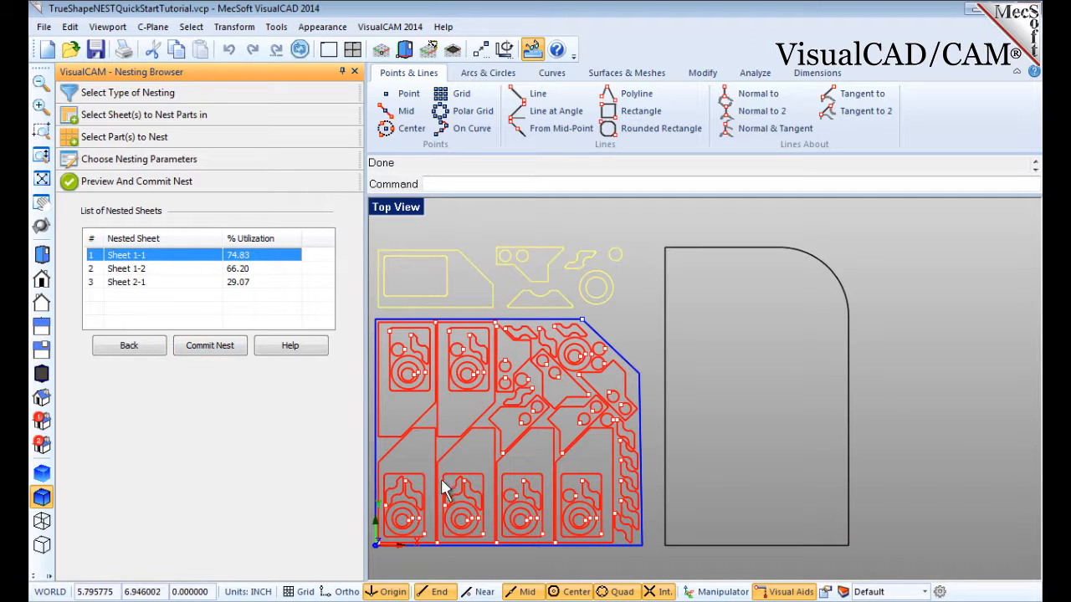
click(134, 268)
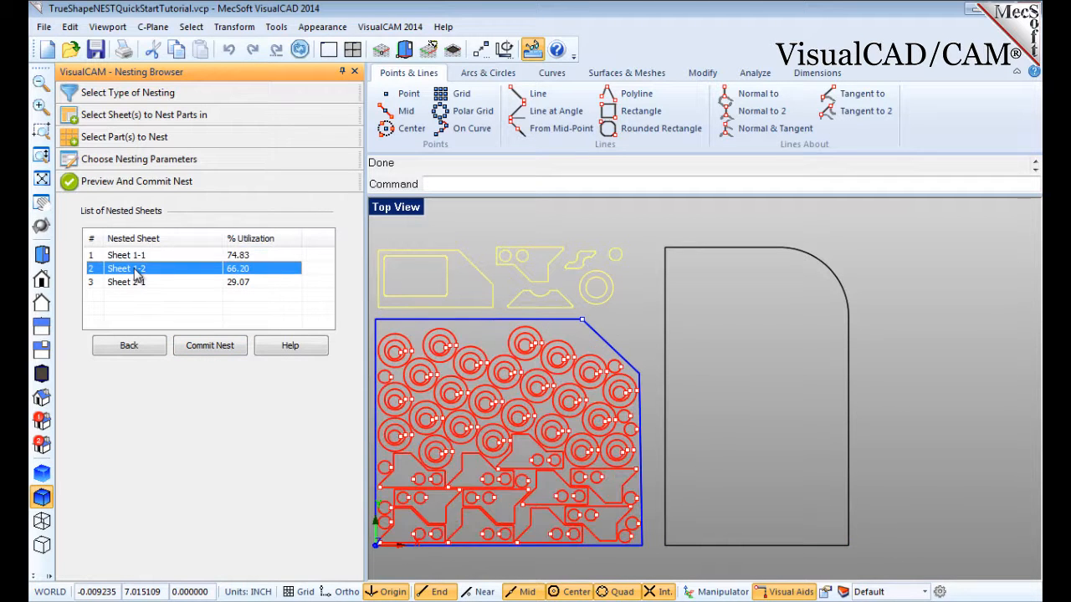
click(140, 284)
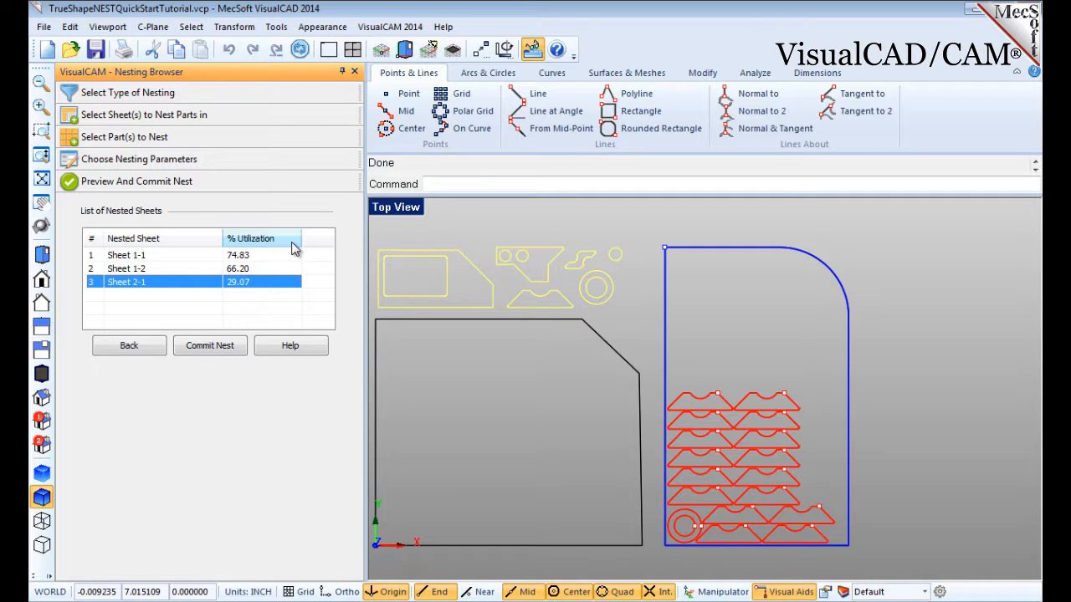
Commit the nest and inspect the layers holding the nested sheets.
click(215, 356)
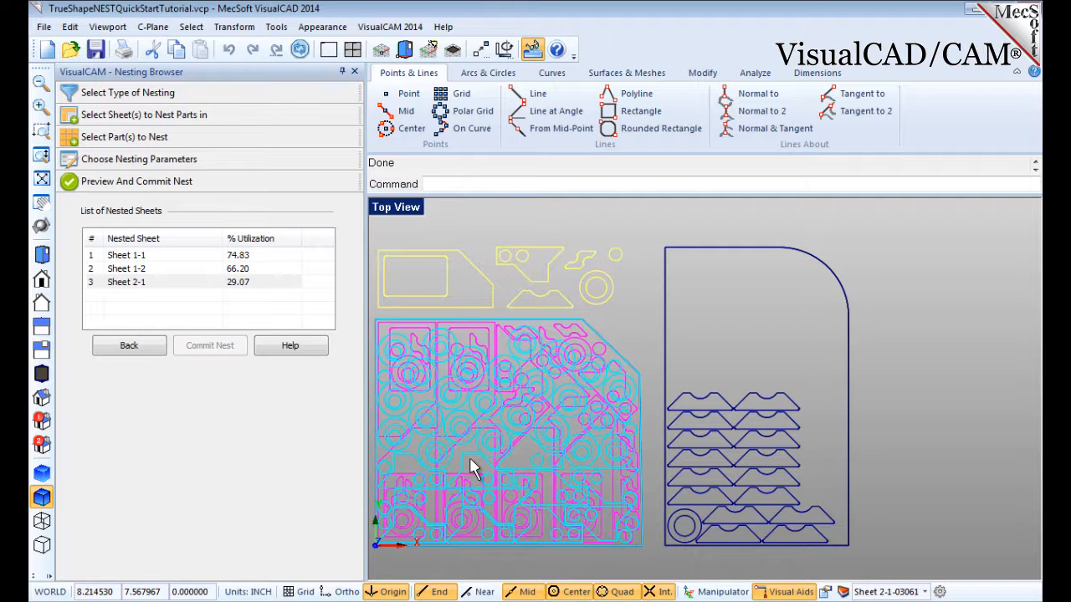
click(843, 592)
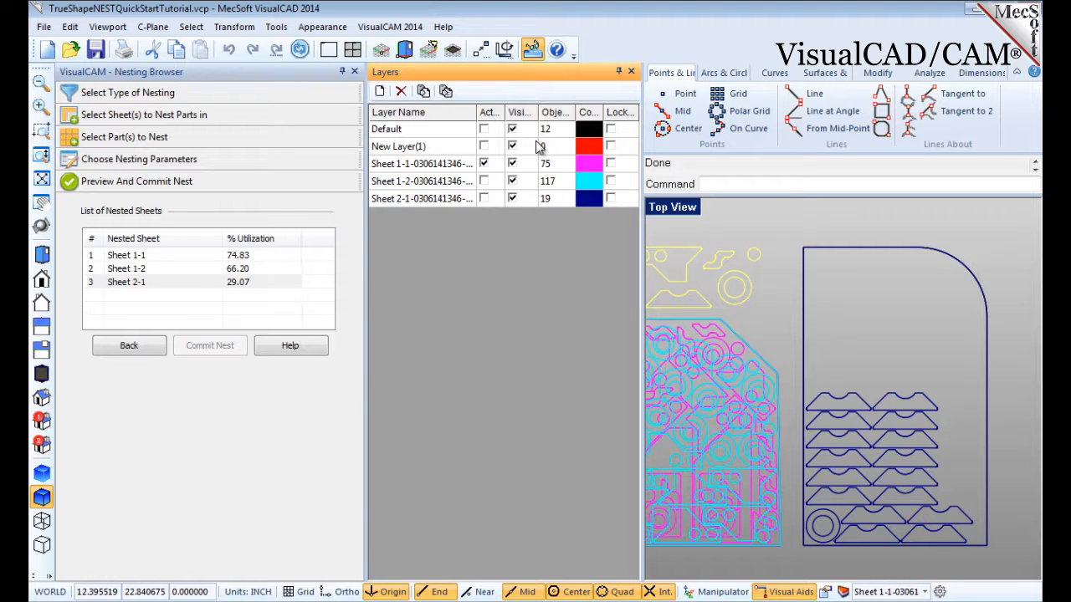
click(631, 72)
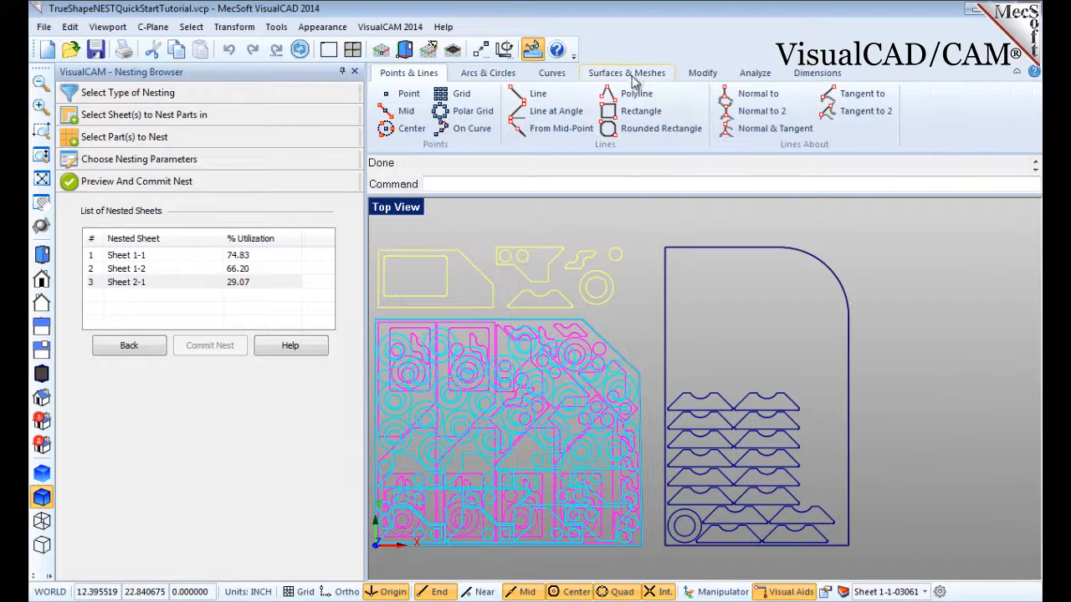